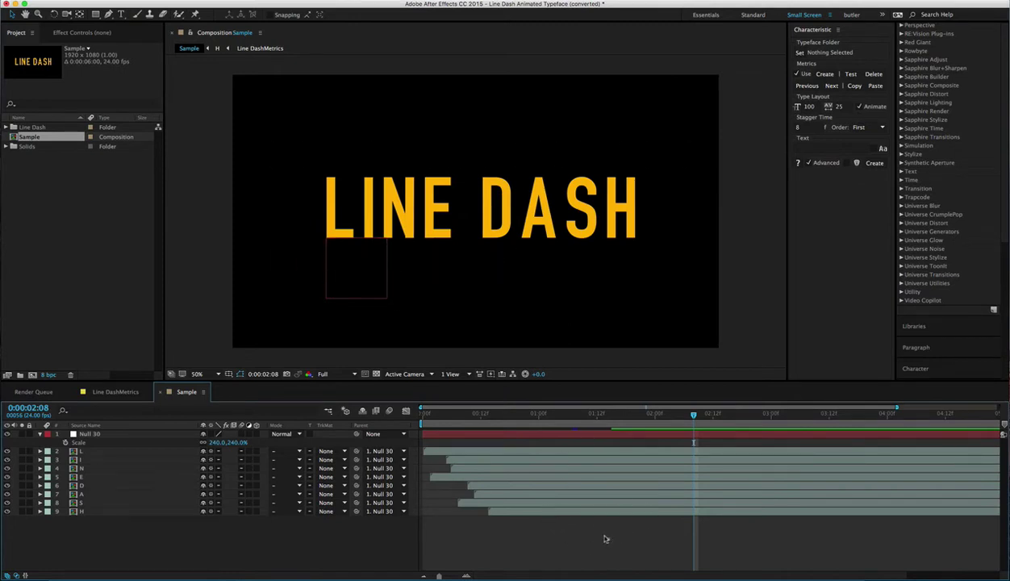
drag(603, 536, 549, 420)
click(68, 214)
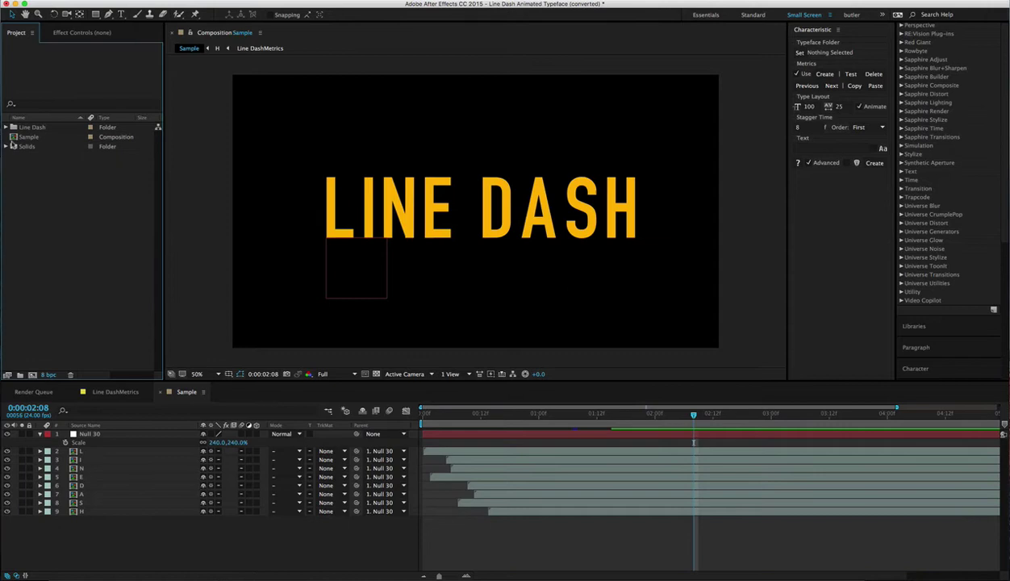
drag(78, 542, 150, 400)
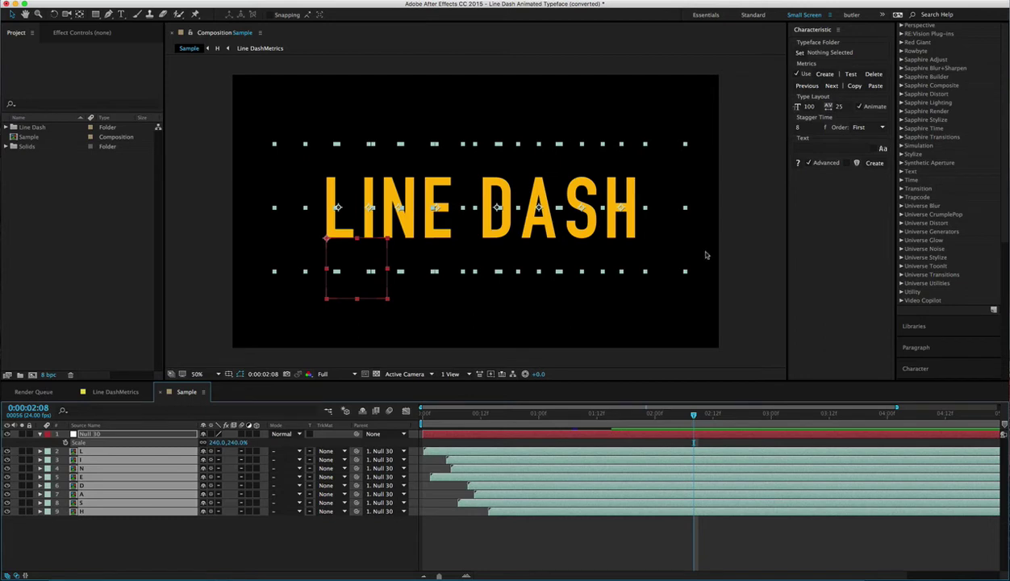
click(125, 534)
Try moving all the parented letters together by shifting Null 30, and undo the move.
click(123, 434)
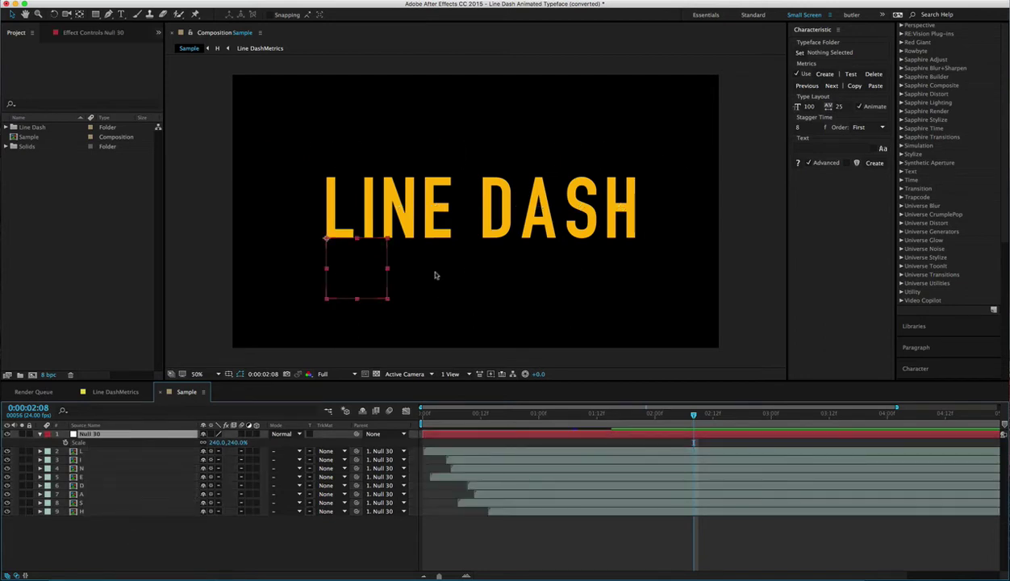
drag(359, 268, 368, 250)
key(super+z)
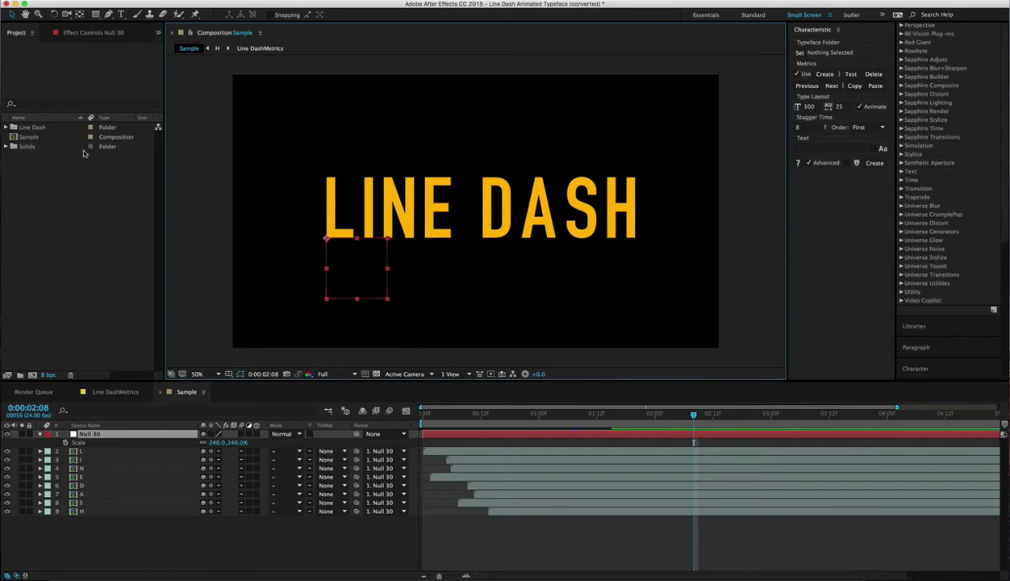
Open the Line DashMetrics composition from the Line Dash folder and show the Settings layer's Color Highlight, Color Main and Width controls.
click(33, 129)
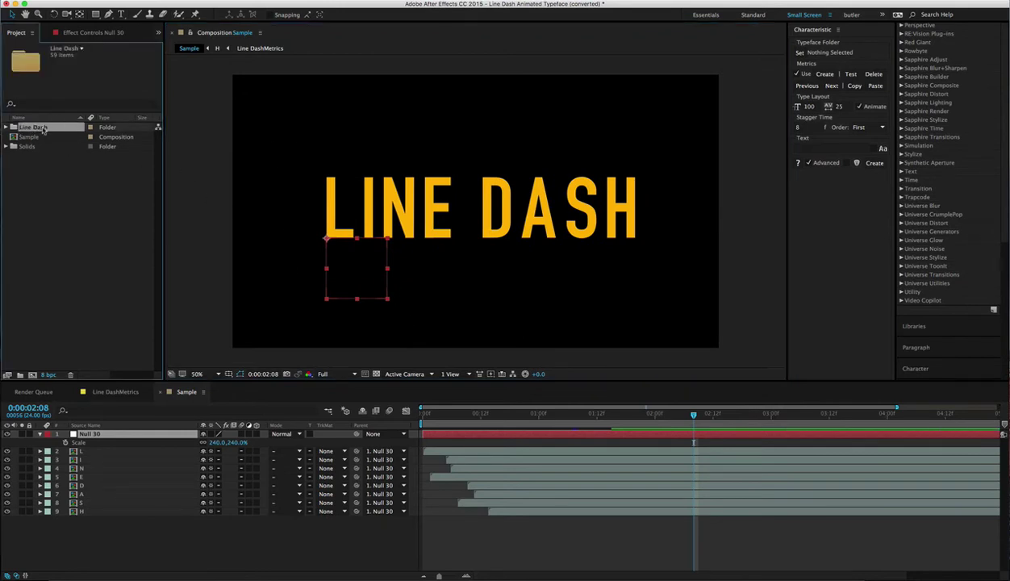
double_click(36, 128)
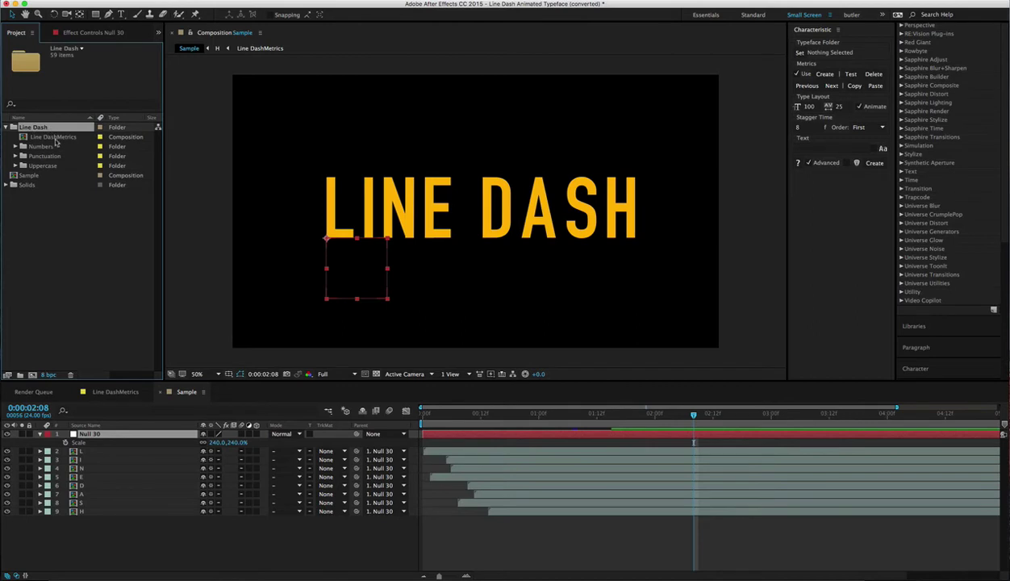
click(56, 139)
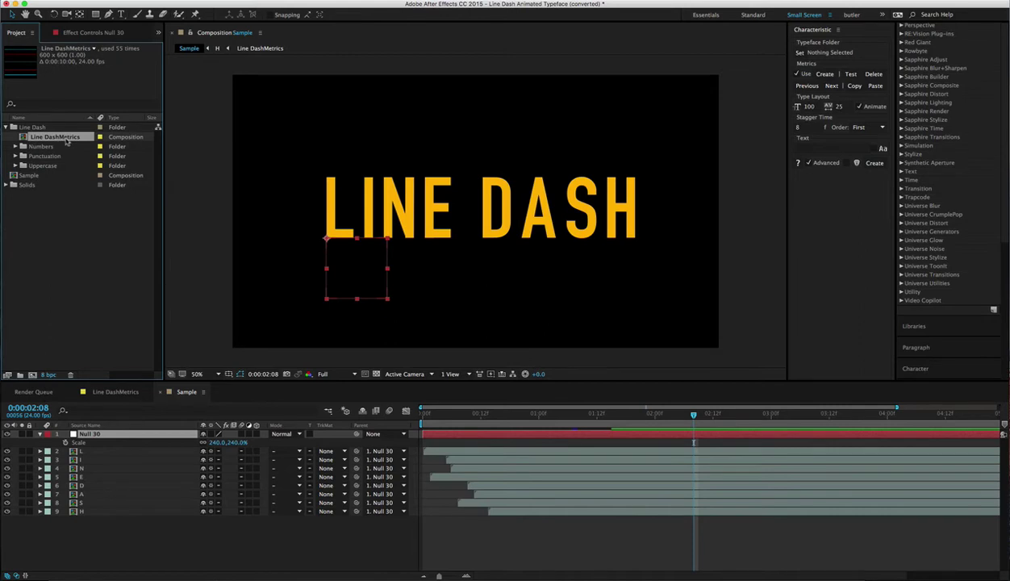
double_click(66, 141)
click(90, 435)
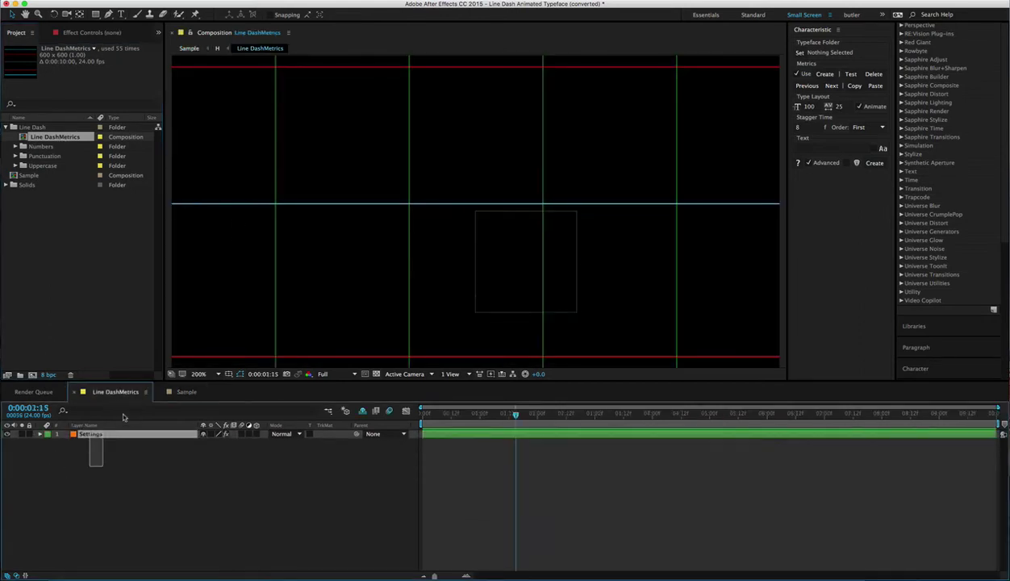
click(102, 33)
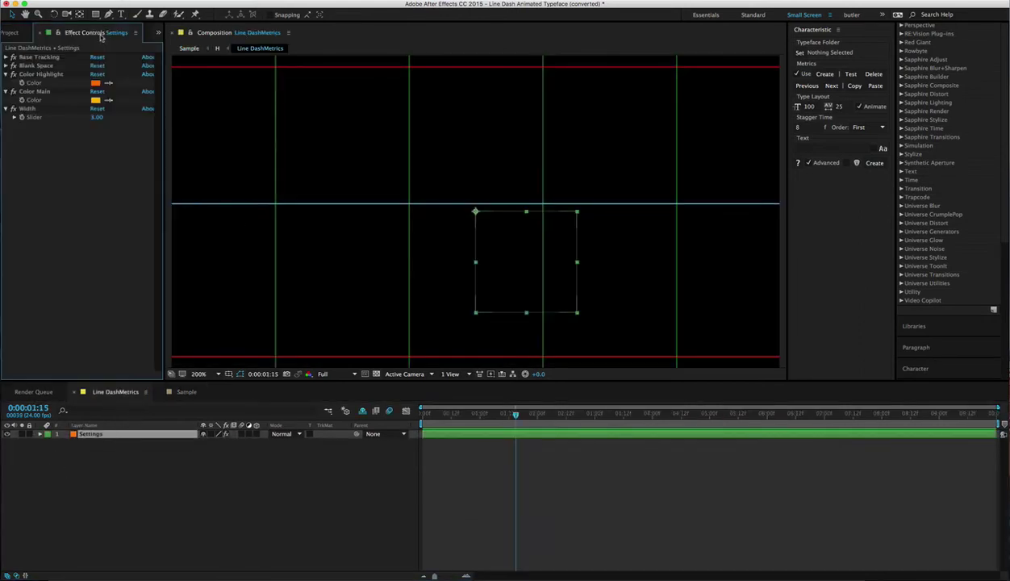
click(39, 74)
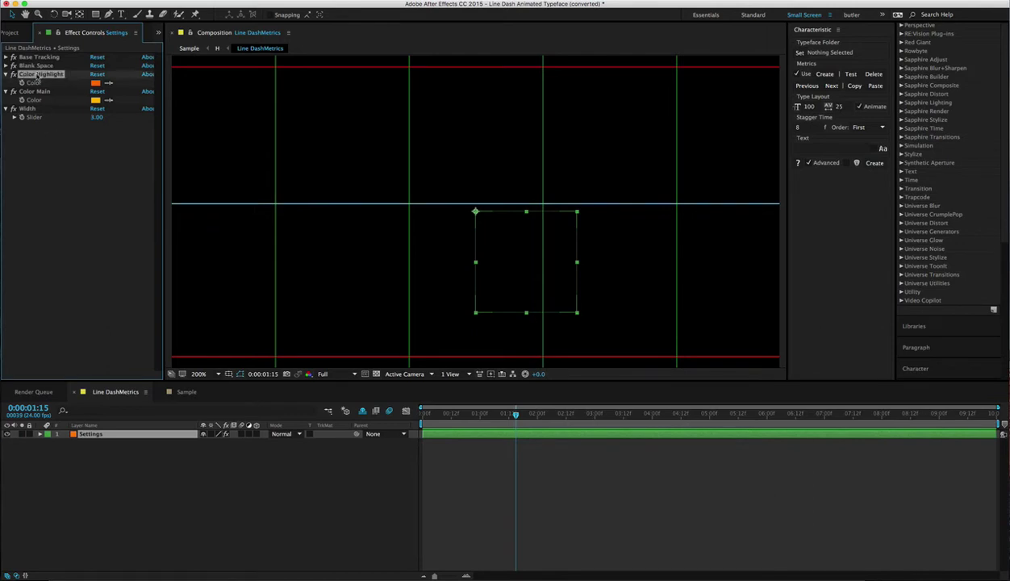
click(37, 93)
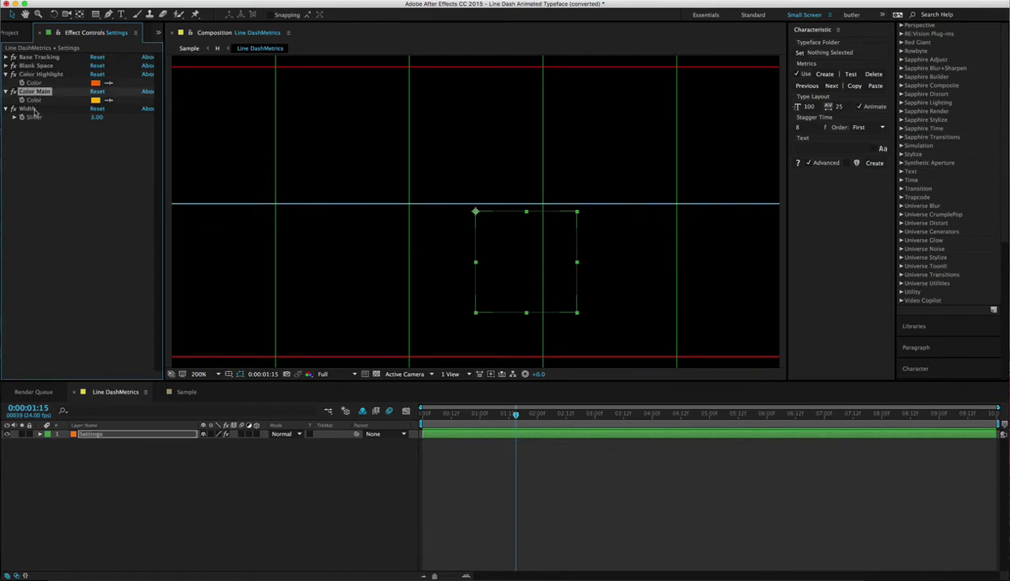
click(32, 109)
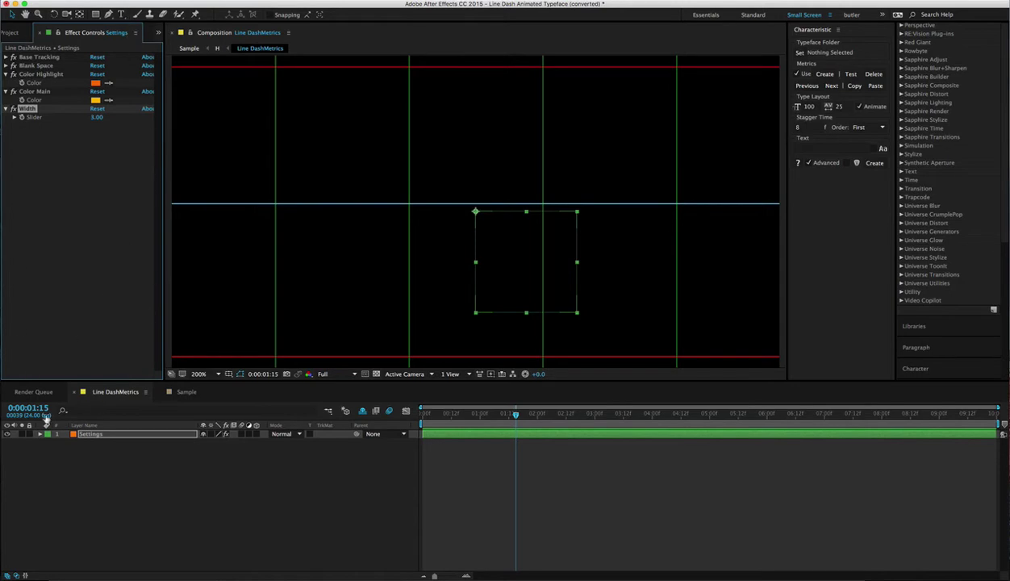
Go to 0:00:00:18 in the Sample composition and lock its viewer.
click(191, 390)
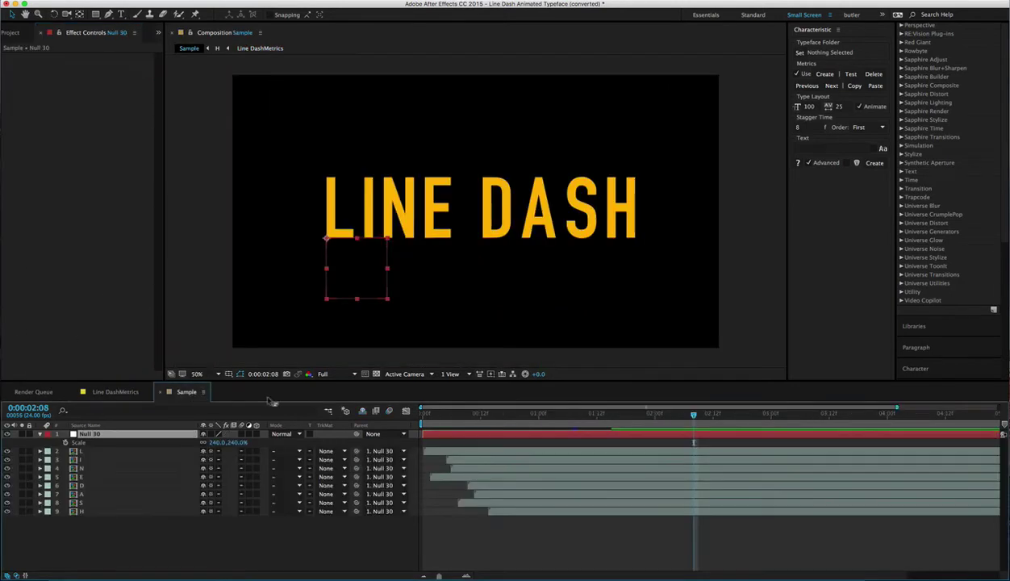
click(509, 415)
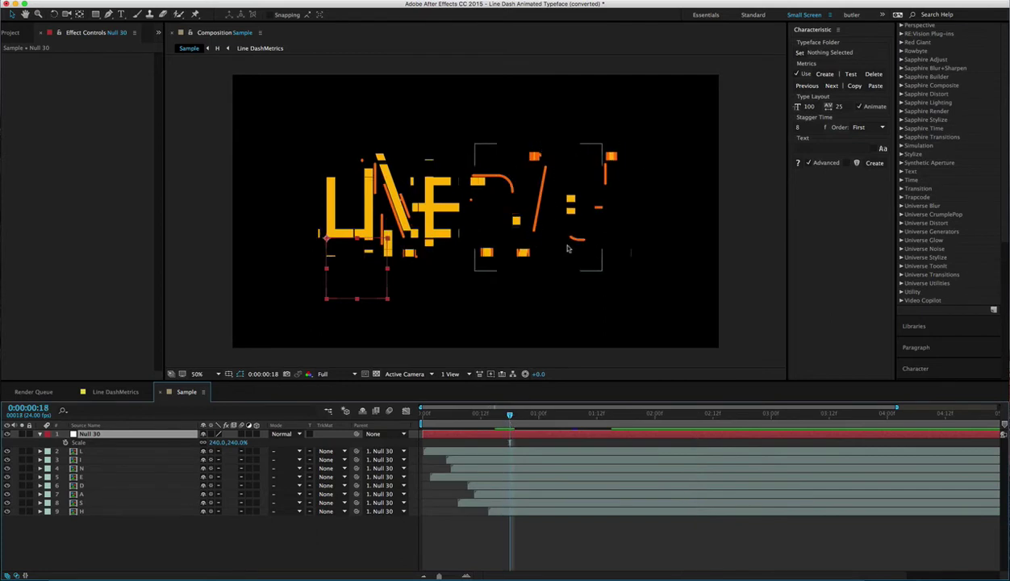
click(125, 393)
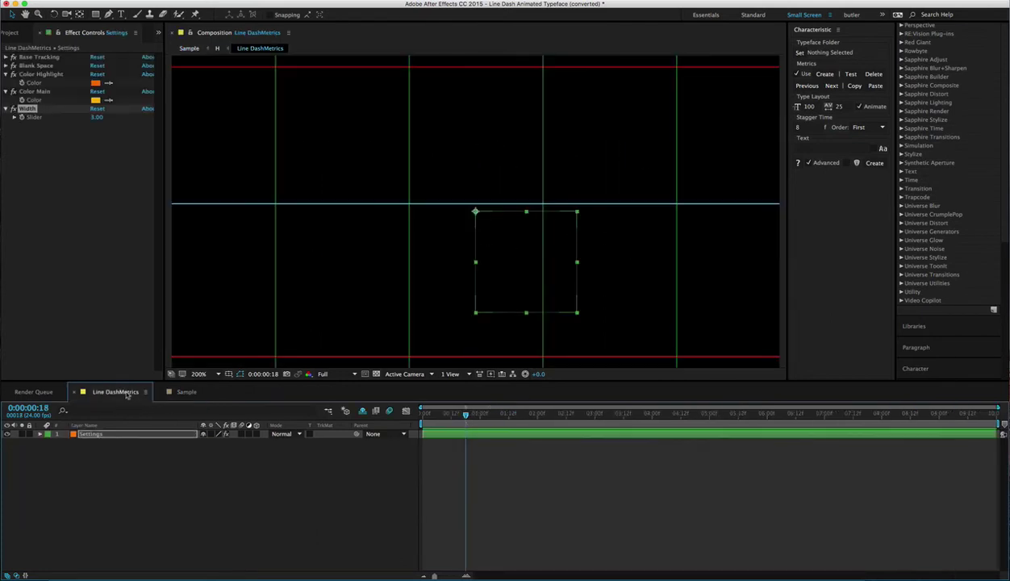
click(186, 393)
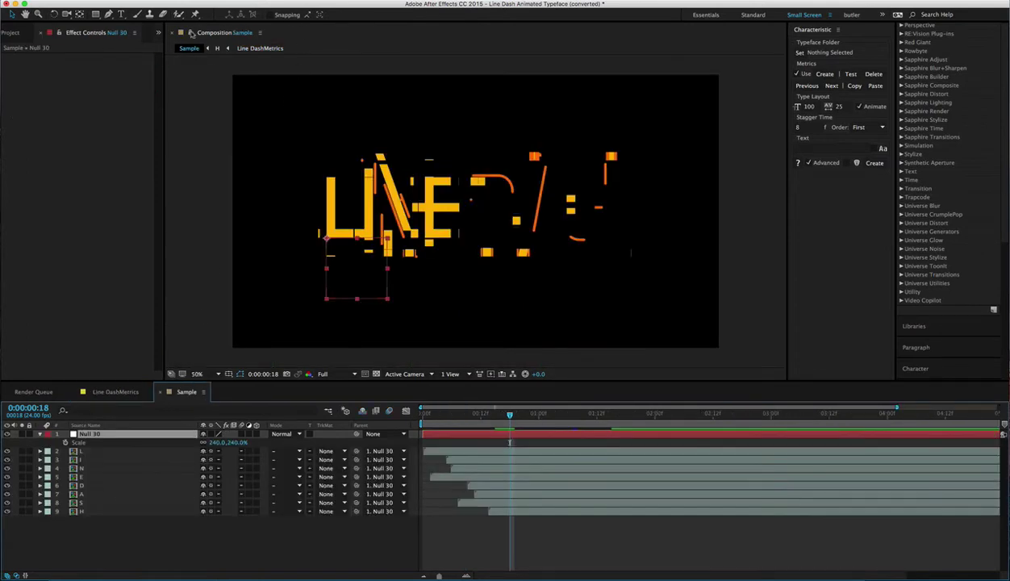
click(193, 32)
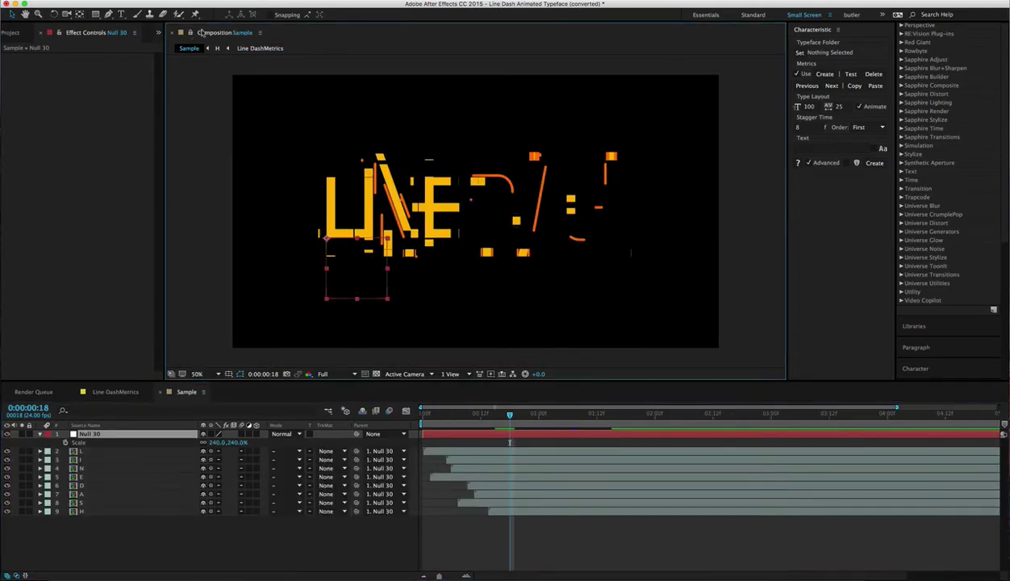
Set the Color Main control of the Line DashMetrics Settings layer to white (FFFFFF).
click(115, 392)
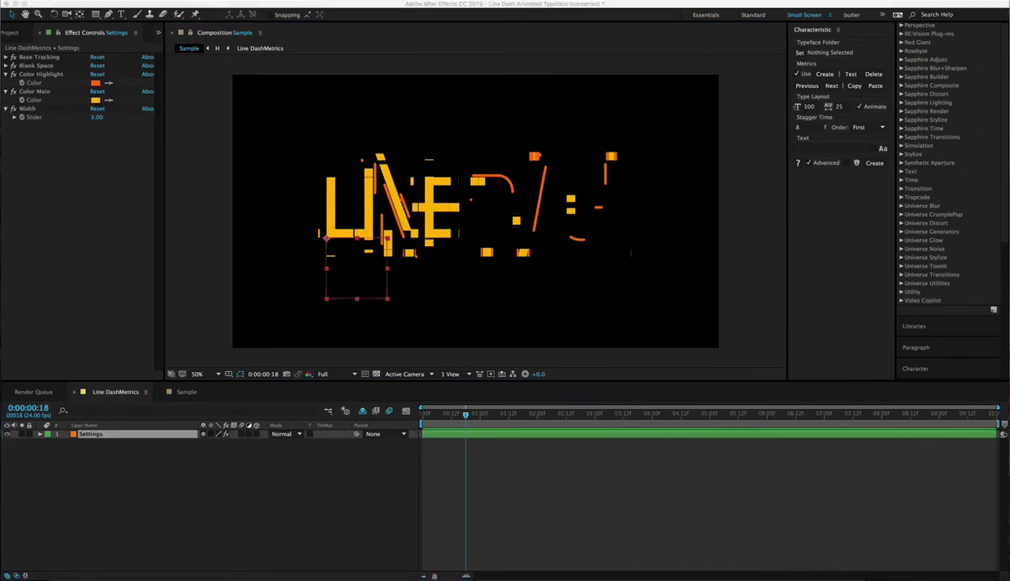
click(96, 99)
drag(424, 379, 331, 314)
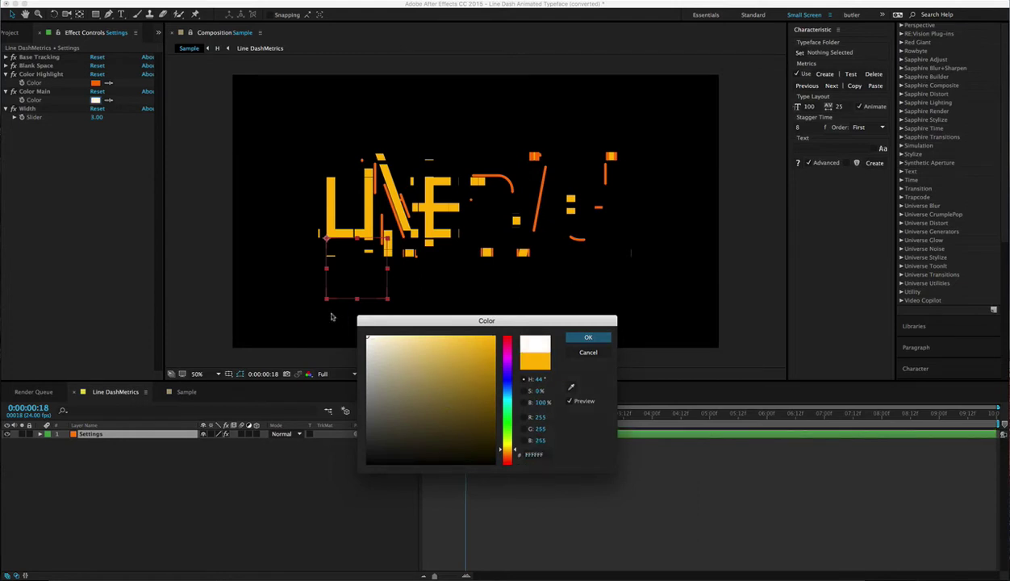
click(588, 341)
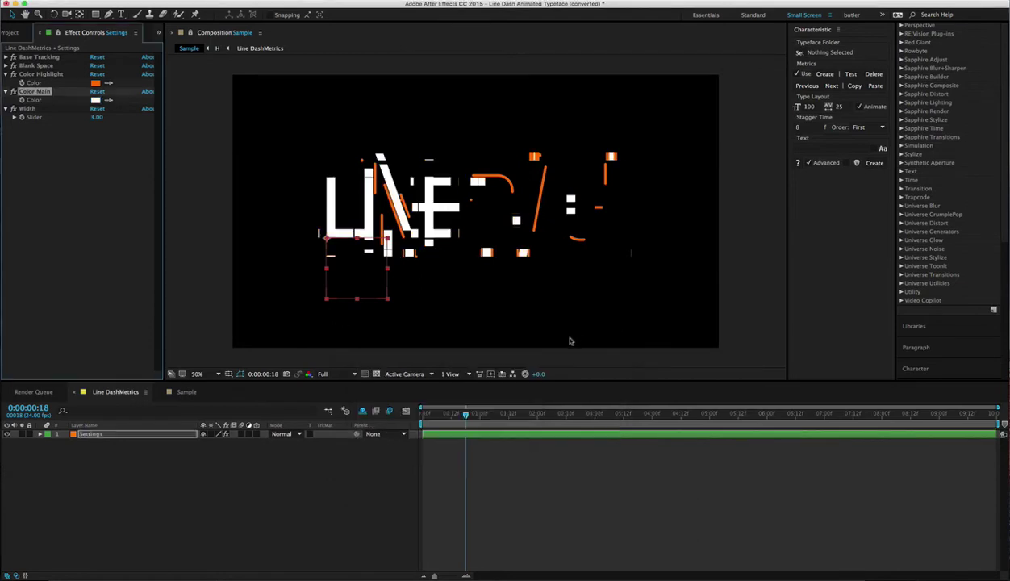
Set the Color Highlight control to bright cyan.
click(96, 83)
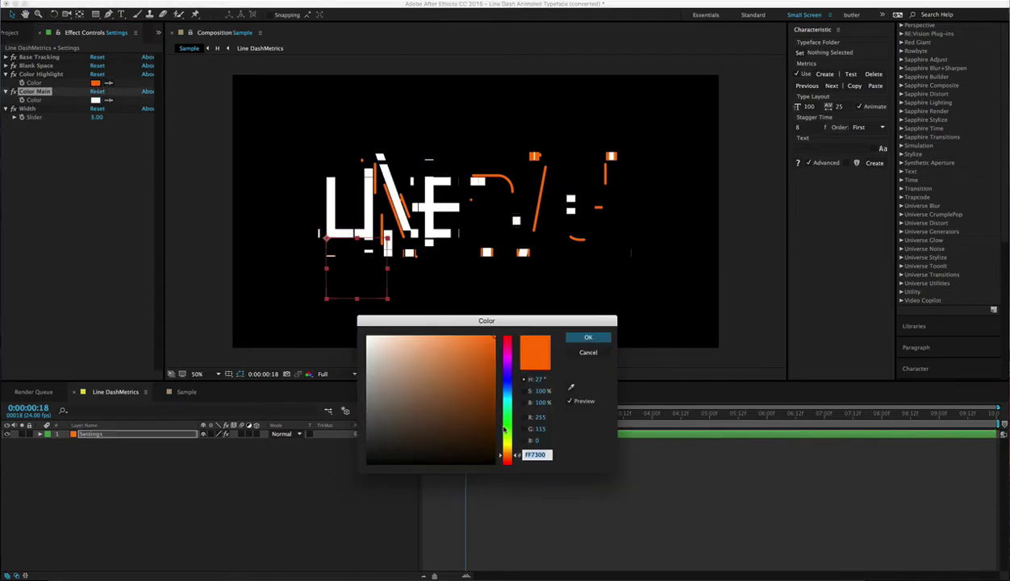
drag(503, 430, 499, 392)
click(588, 337)
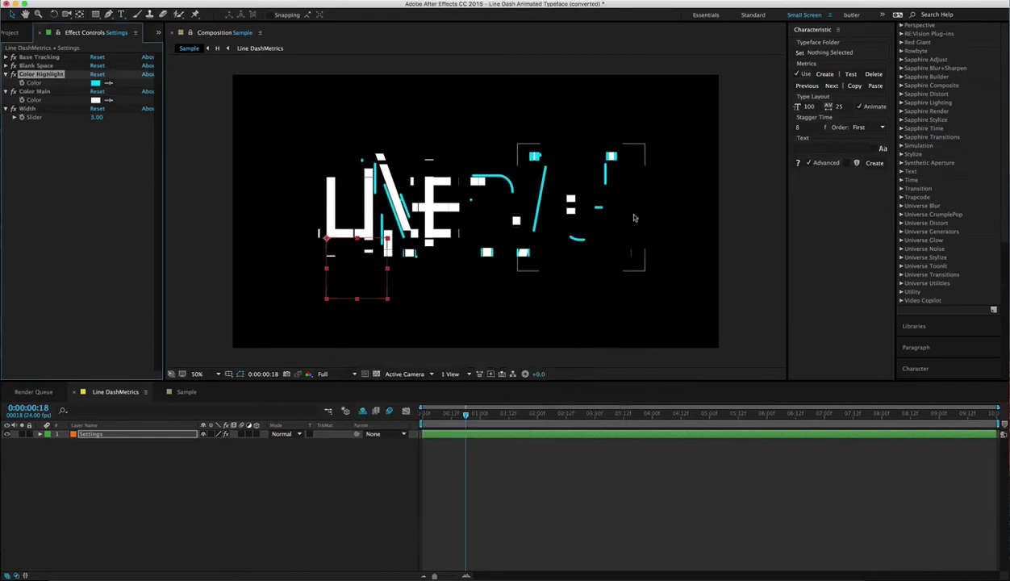
Try thicker highlight lines with the Width slider and settle on a value of 10.
click(99, 117)
text(33)
key(Return)
drag(110, 117, 102, 119)
click(112, 135)
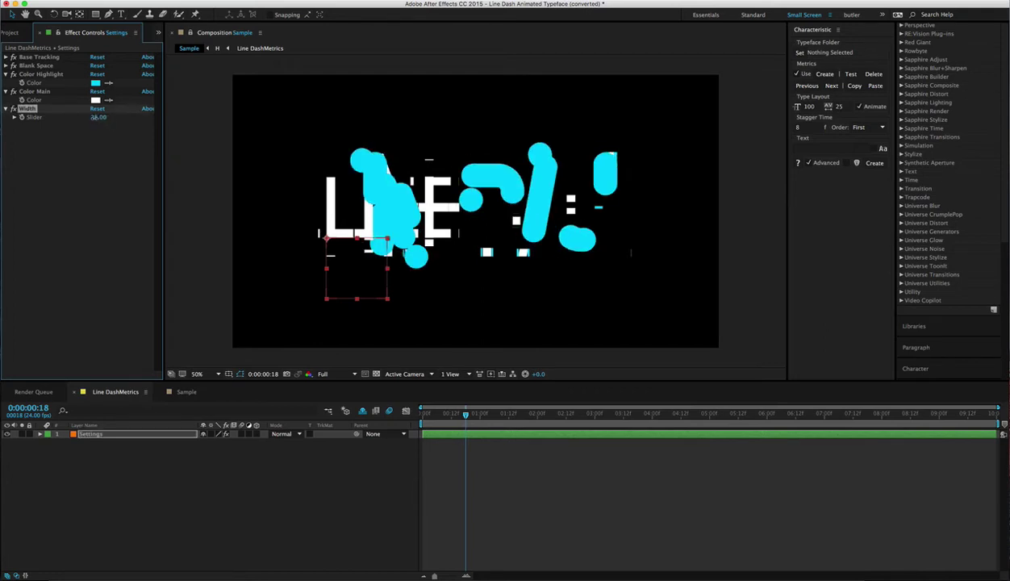
click(98, 118)
click(100, 133)
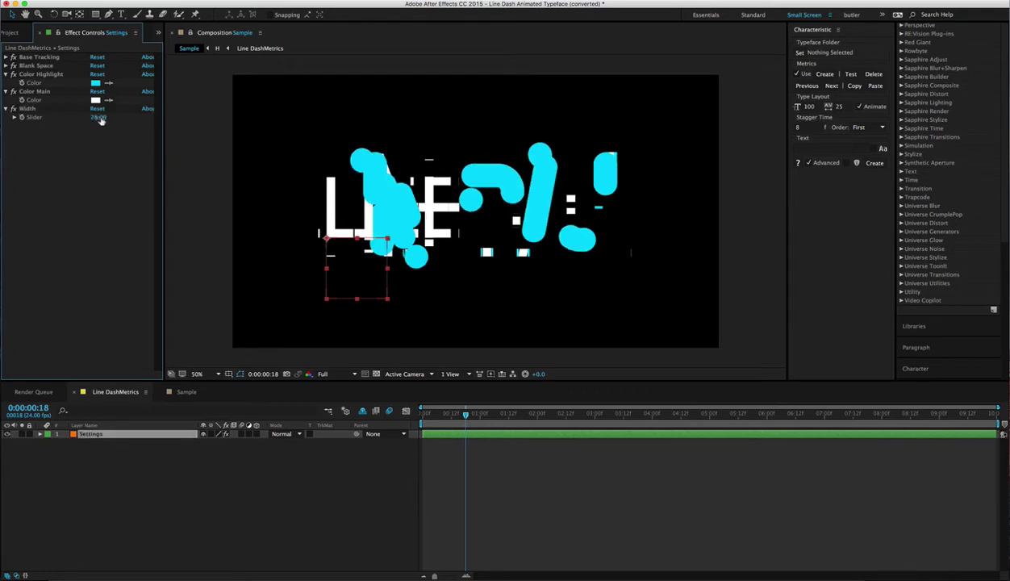
drag(101, 119, 100, 119)
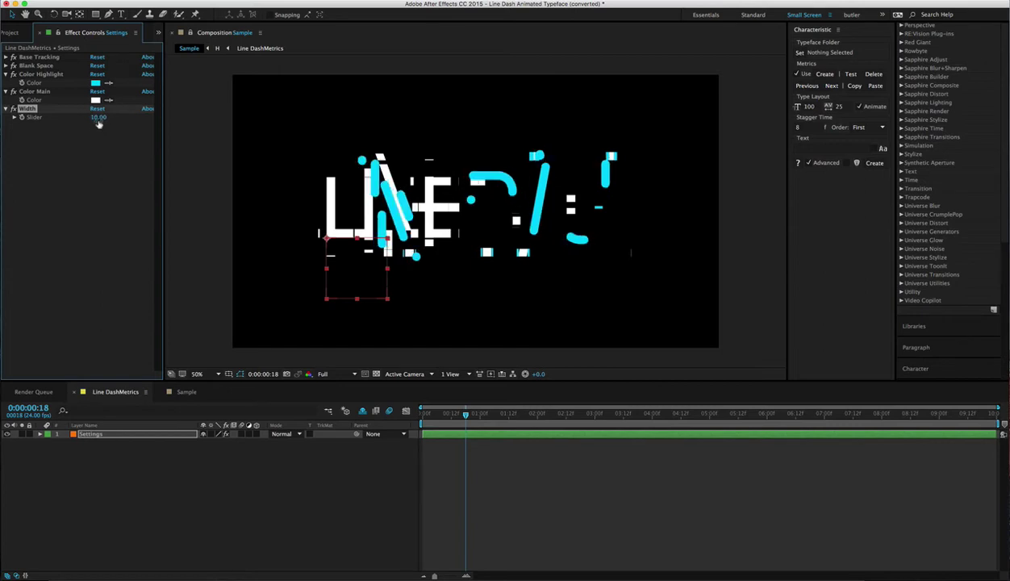
click(105, 148)
click(385, 502)
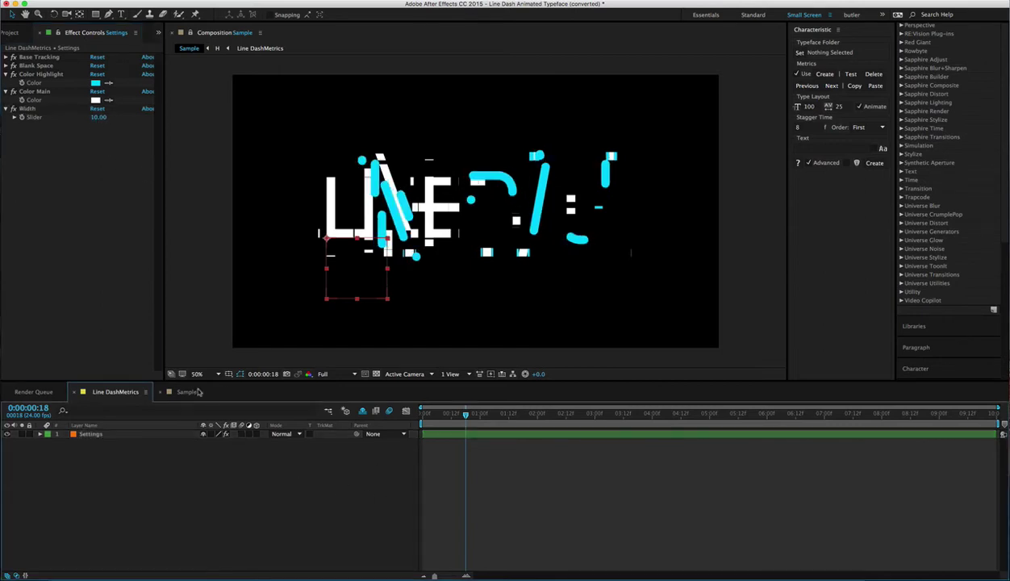
Turn Collapse Transformations off and back on for all eight letter layers in the Sample composition.
click(192, 393)
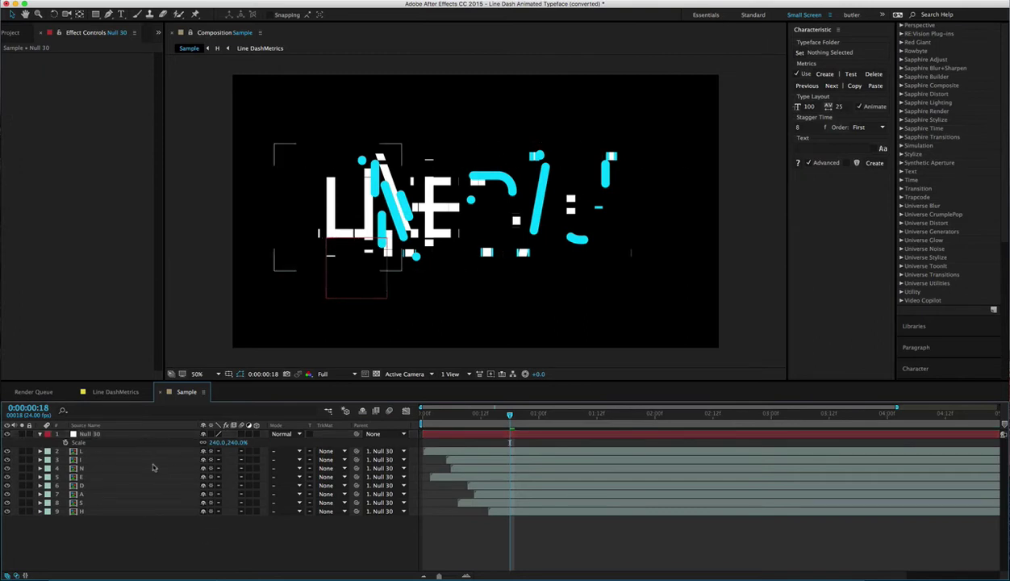
drag(211, 452, 213, 520)
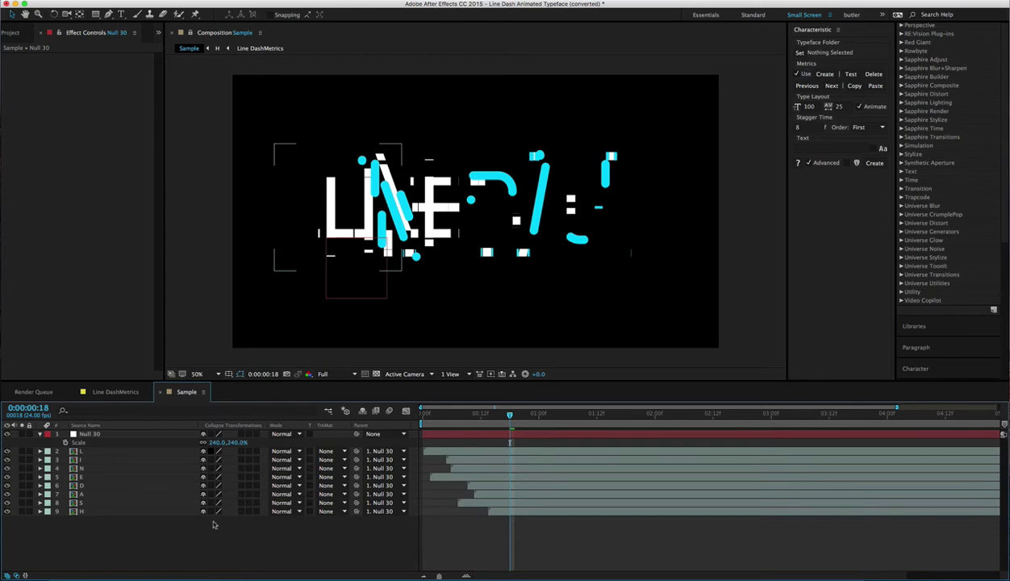
click(211, 452)
click(211, 452)
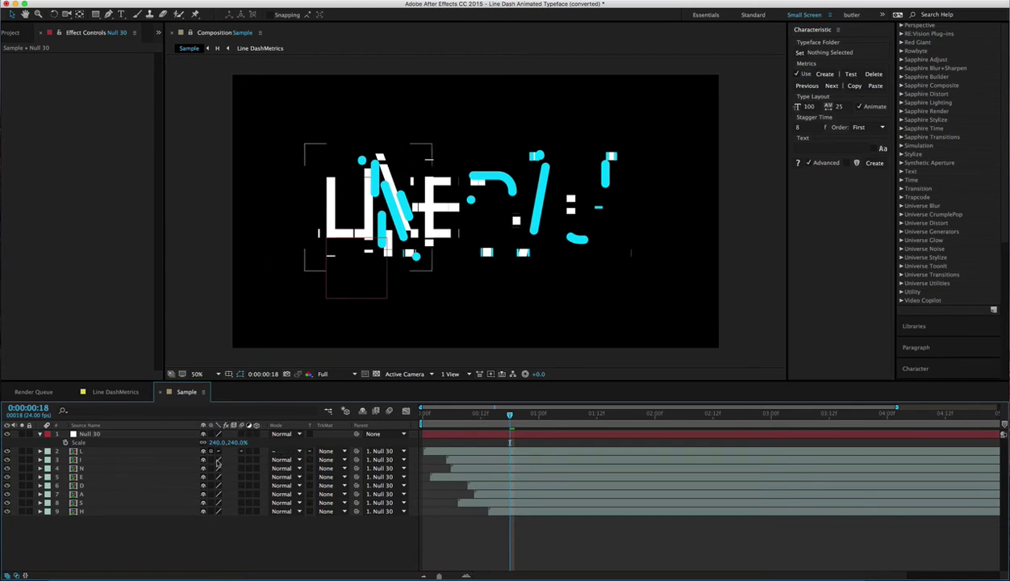
click(211, 452)
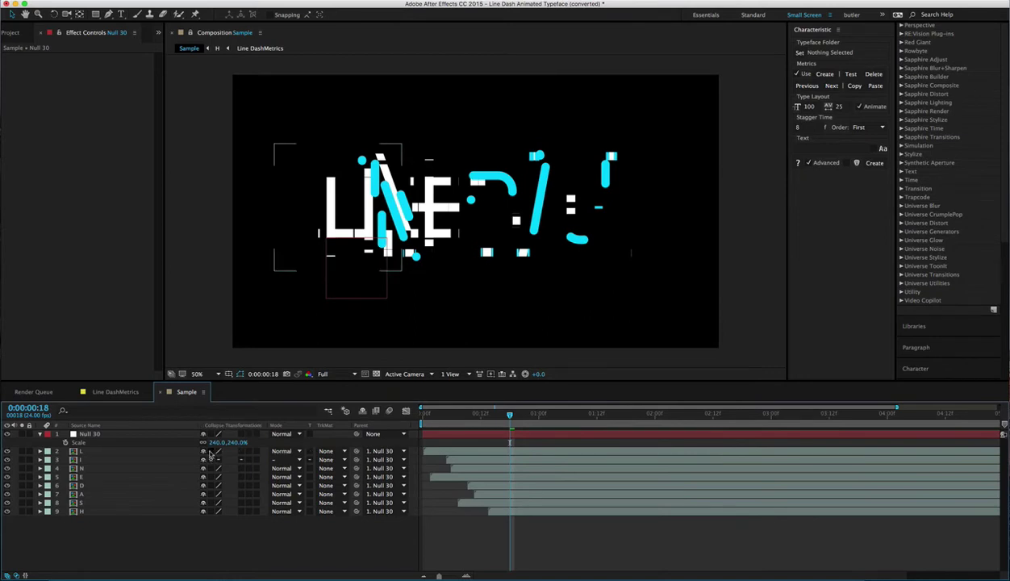
click(211, 453)
drag(211, 453, 217, 530)
Open the L letter composition to view its layers and return to the Sample composition.
double_click(129, 451)
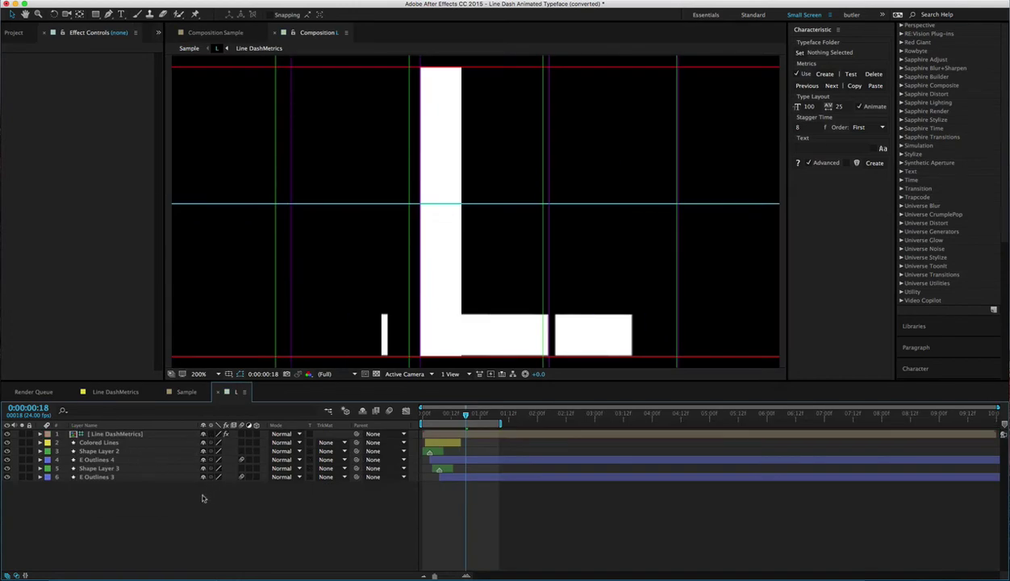
click(186, 392)
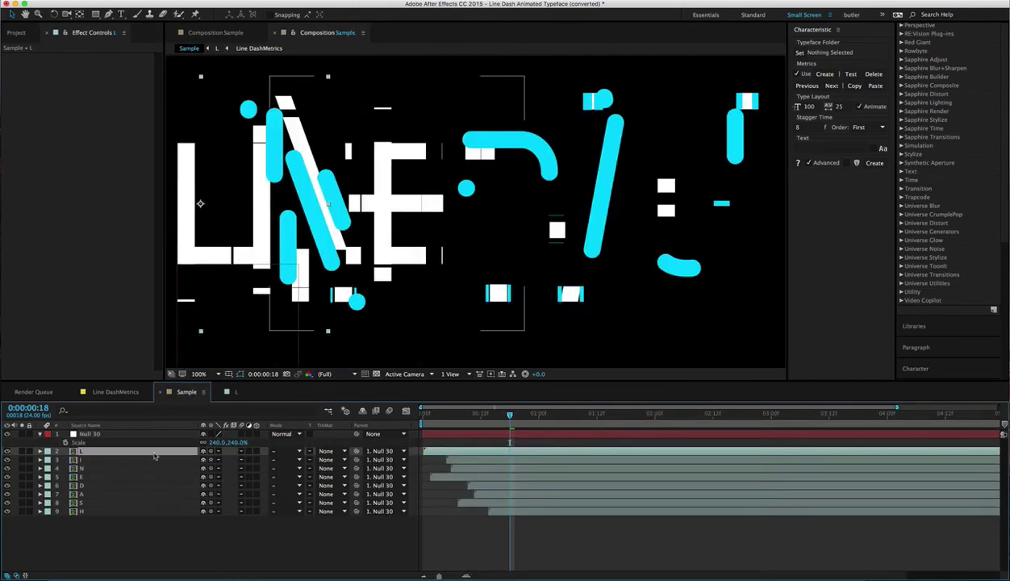
Scale Null 30 up to 1205% and examine the edges of the enlarged letters.
click(137, 434)
drag(226, 443, 307, 442)
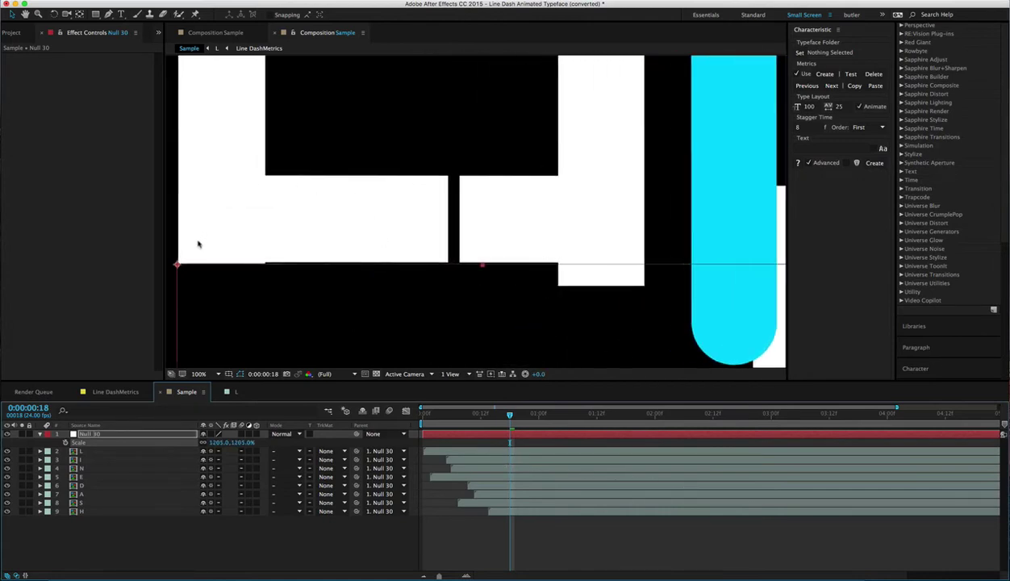
drag(232, 293, 438, 320)
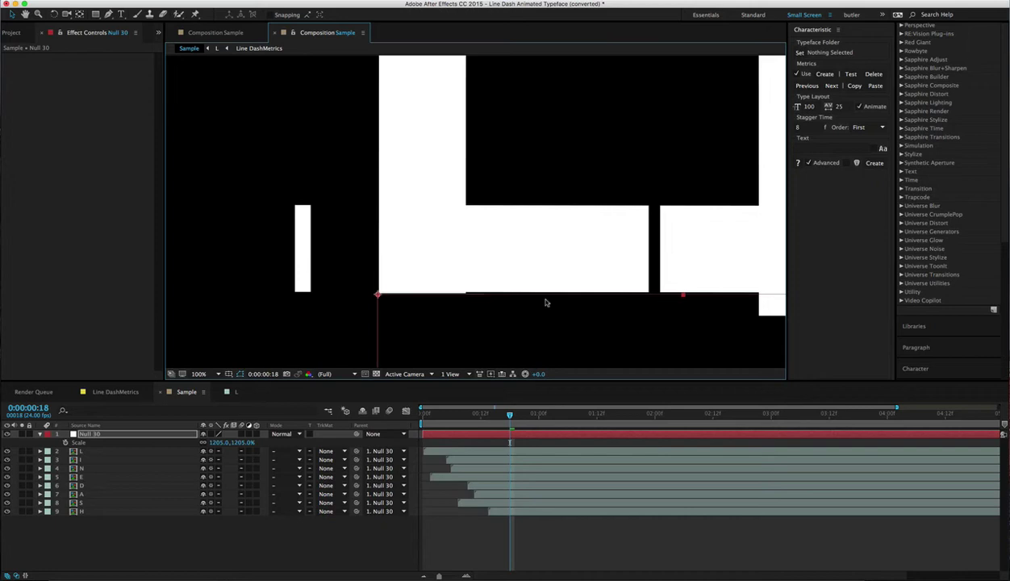
drag(610, 332, 478, 280)
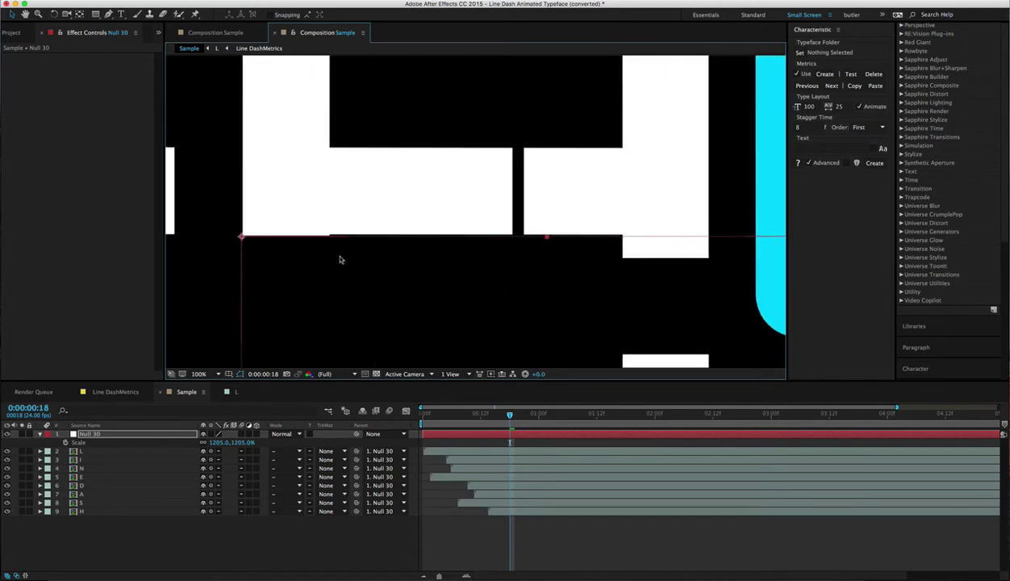
Set the scale of Null 30 back to 100%.
click(242, 443)
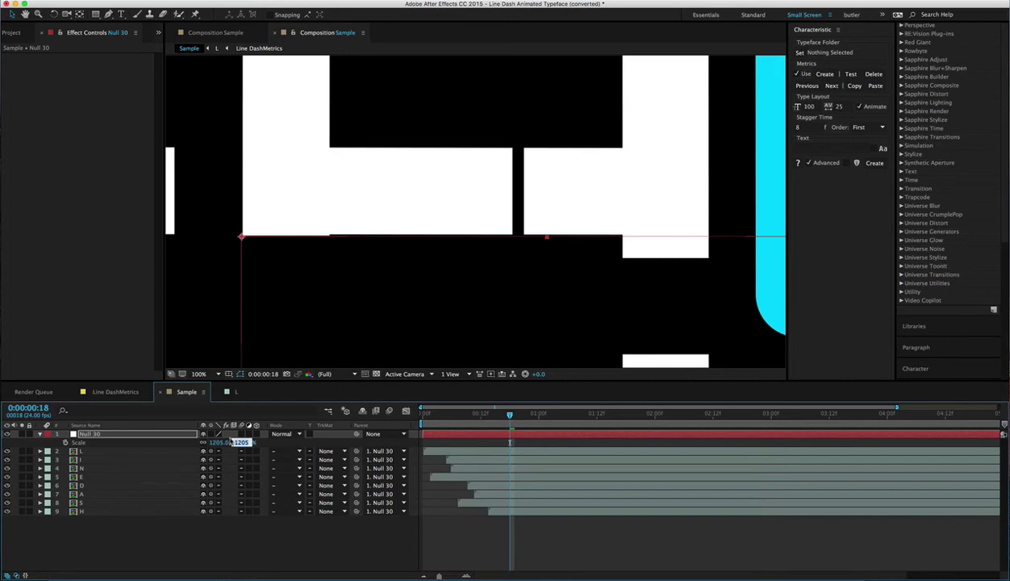
text(100)
key(Return)
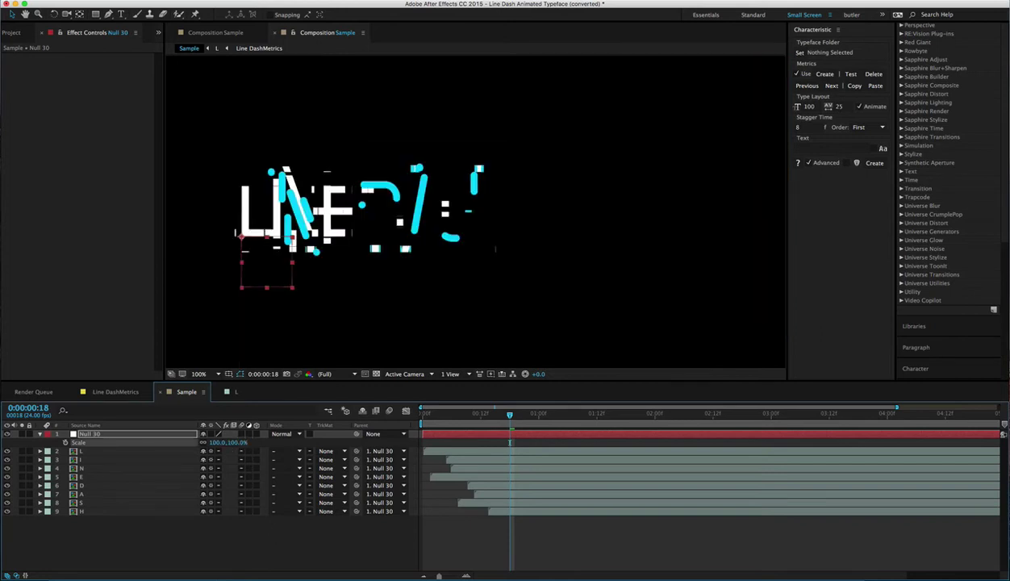
key(comma)
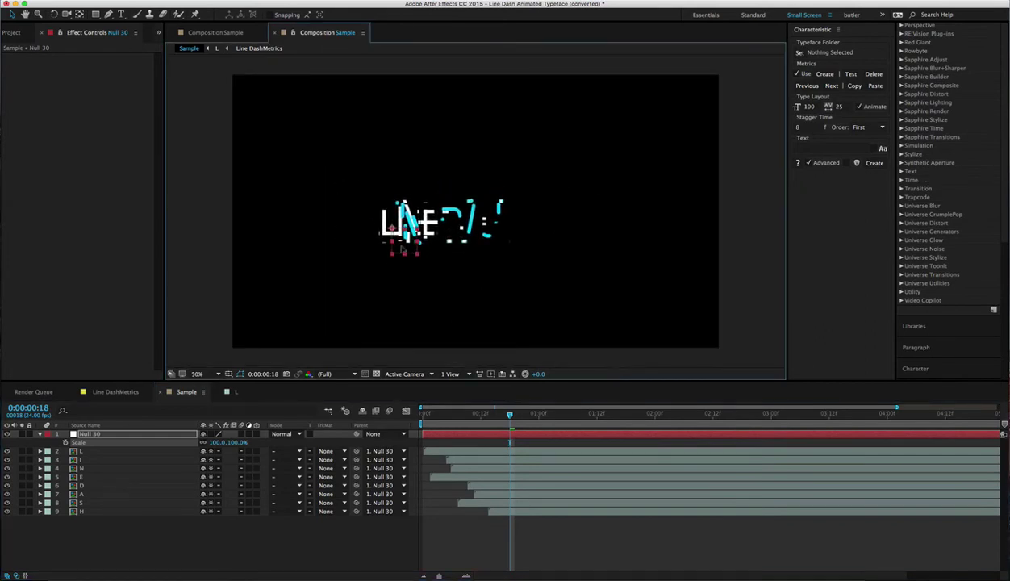
Open the L letter composition and examine the keyframed properties of its line, shape and outline layers.
click(127, 452)
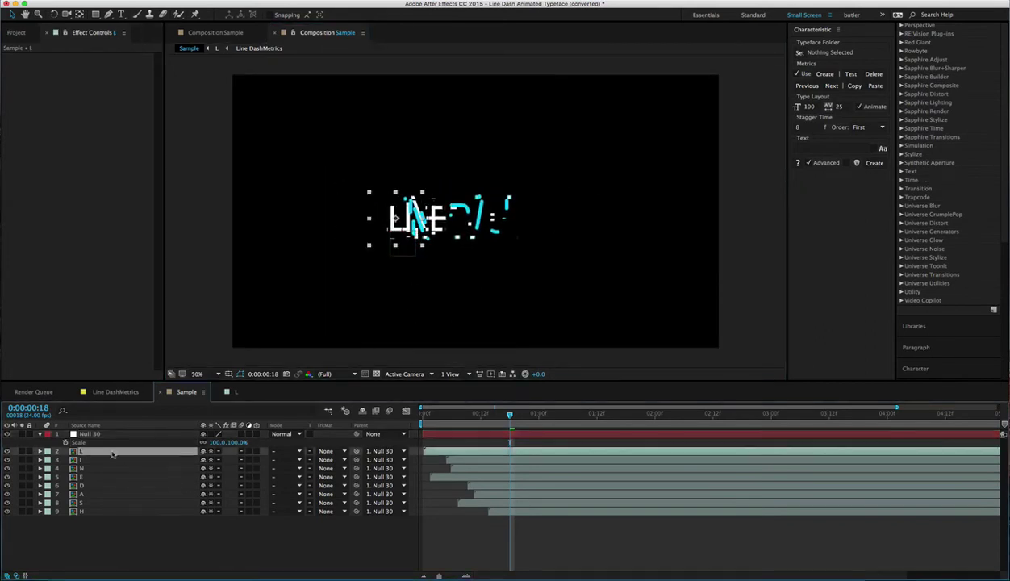
double_click(112, 455)
drag(159, 503, 95, 444)
click(104, 497)
drag(111, 502, 95, 442)
click(136, 502)
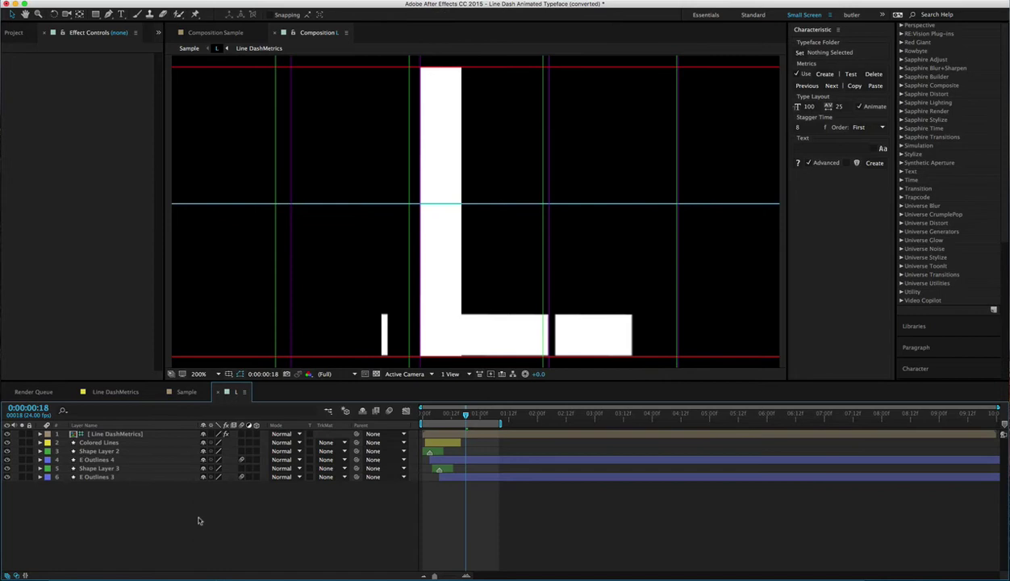
drag(175, 524, 134, 444)
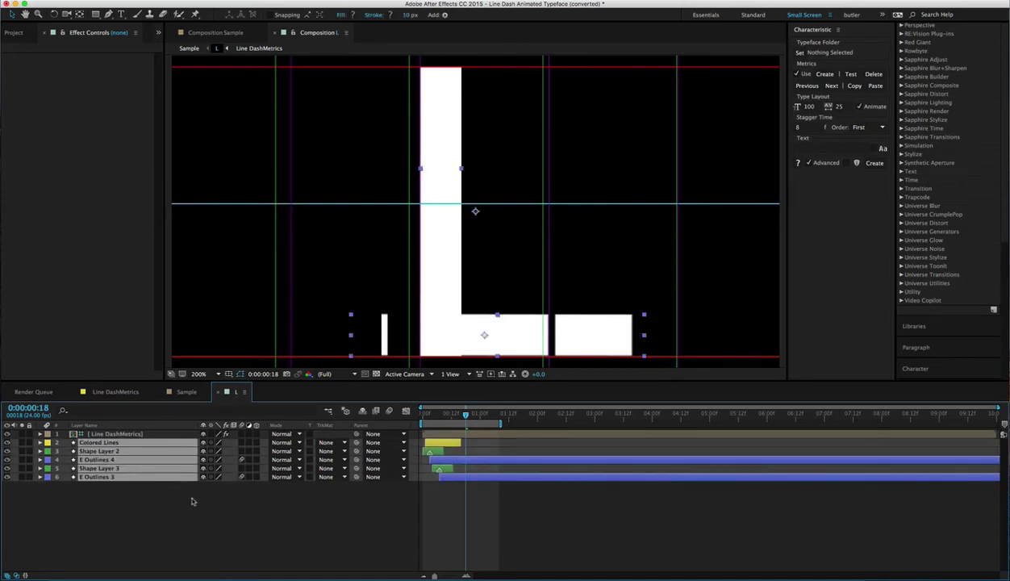
key(u)
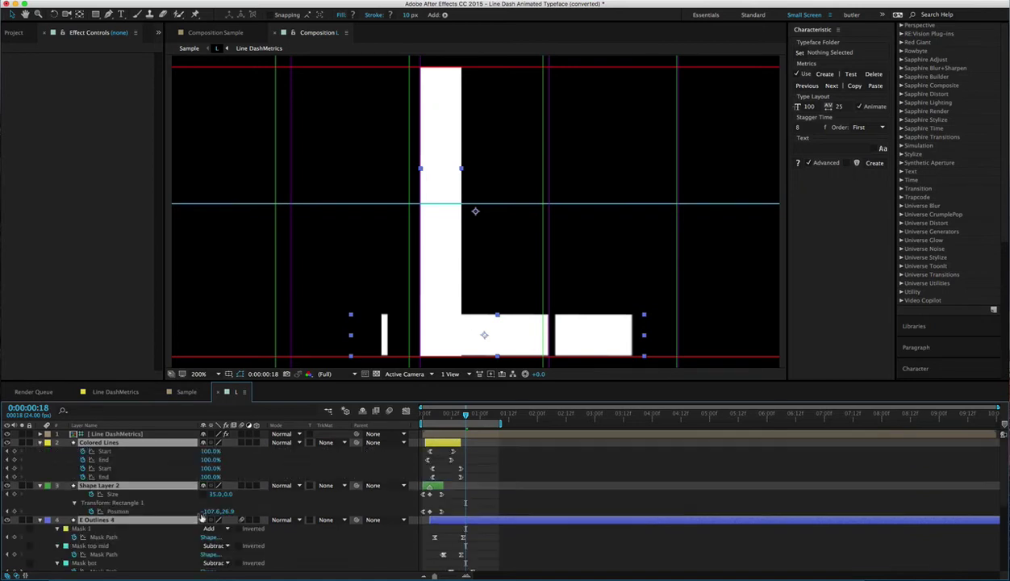
scroll(355, 492, down, 8)
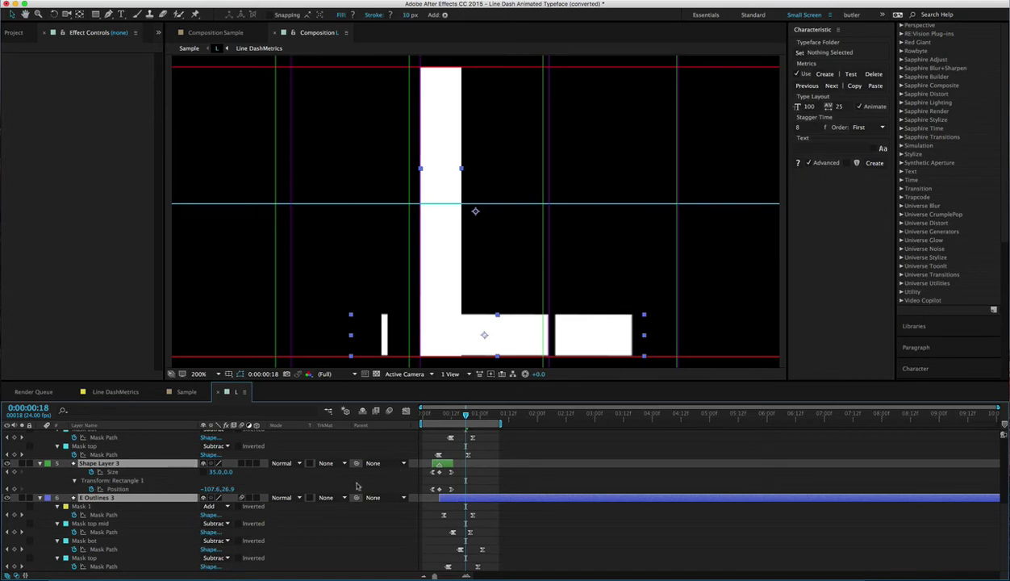
key(u)
click(278, 510)
Inspect the metrics layer inside the L composition and the Settings layer in the Line DashMetrics composition.
click(128, 434)
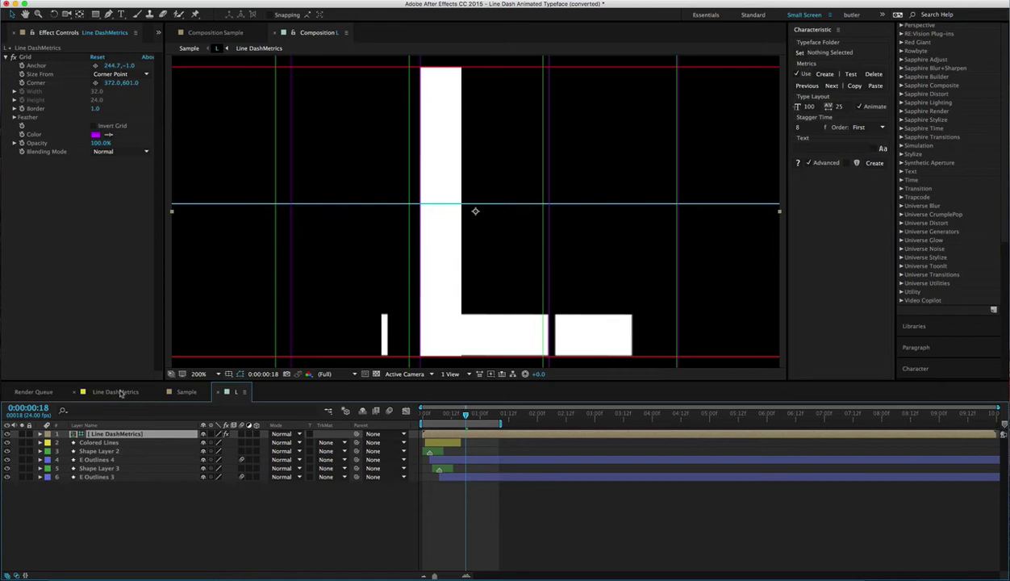
click(119, 393)
click(137, 435)
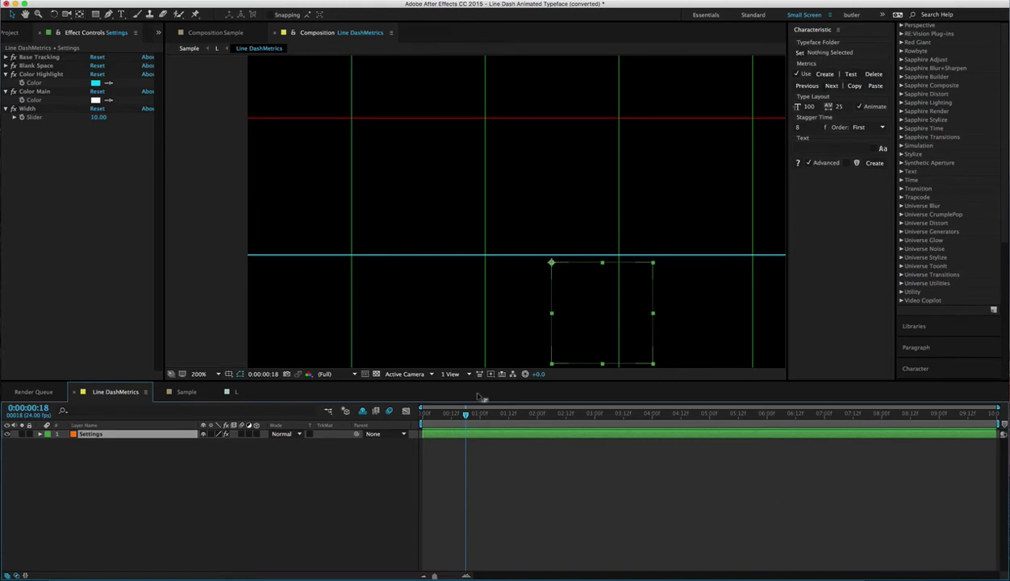
click(327, 467)
Create a 1920 x 1080, 24 fps, 10-second composition named Hello with its start timecode at 0.
click(15, 32)
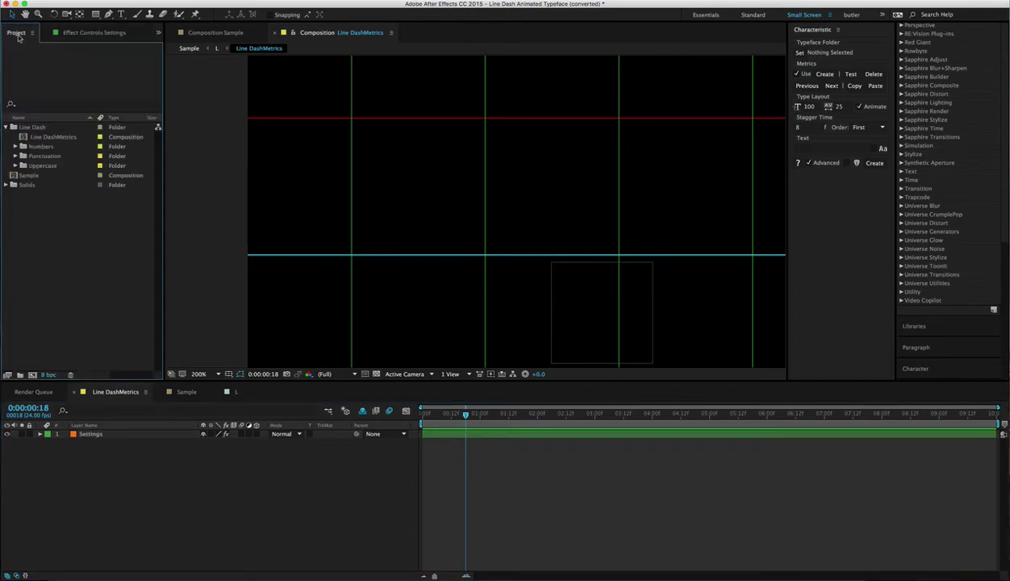
right_click(68, 238)
click(82, 236)
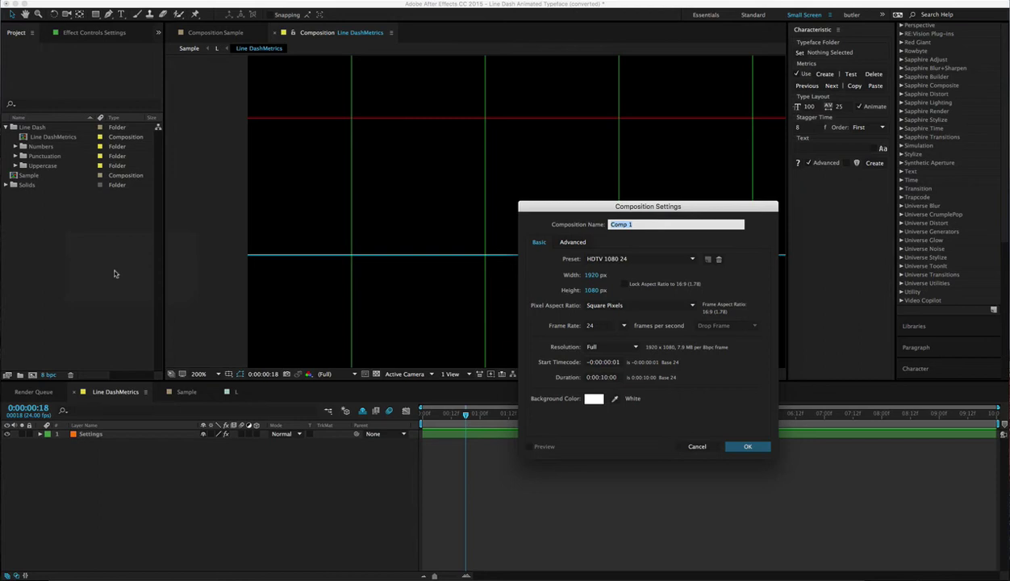
text(Hello)
click(607, 362)
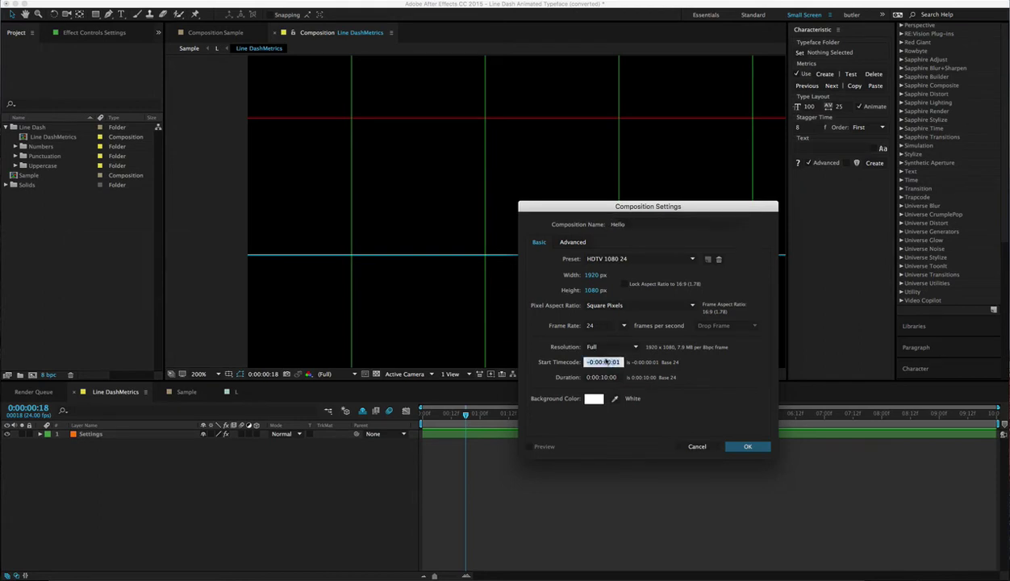
text(0)
key(Return)
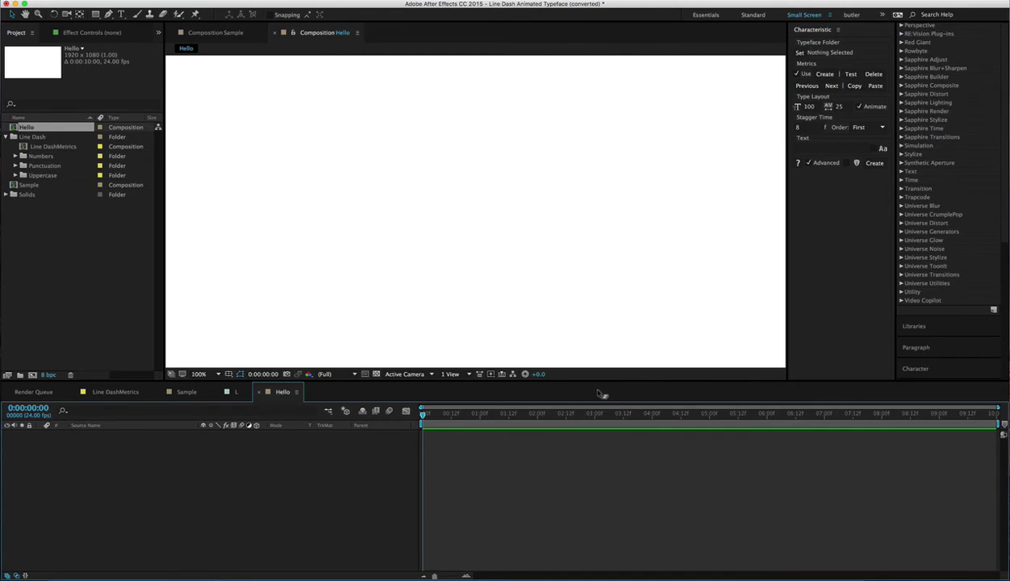
key(comma)
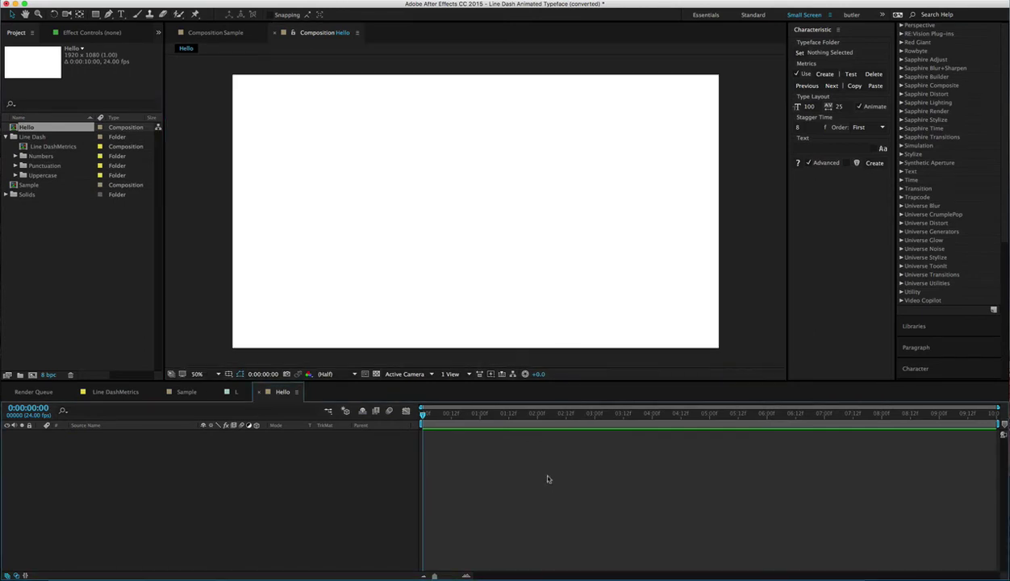
Change the Hello composition's background color to a near-black dark red.
key(super+k)
click(593, 398)
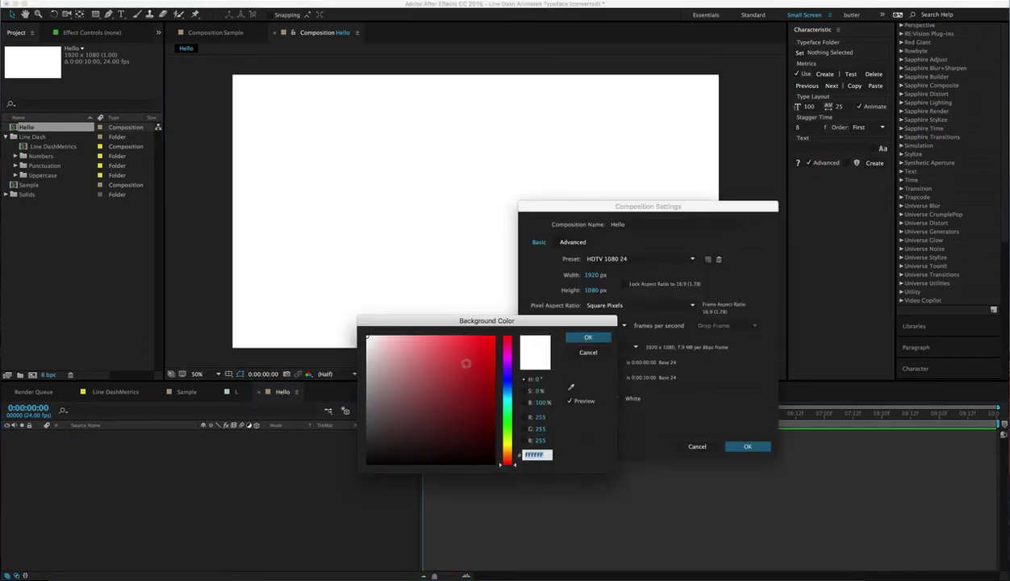
drag(465, 364, 492, 458)
click(589, 337)
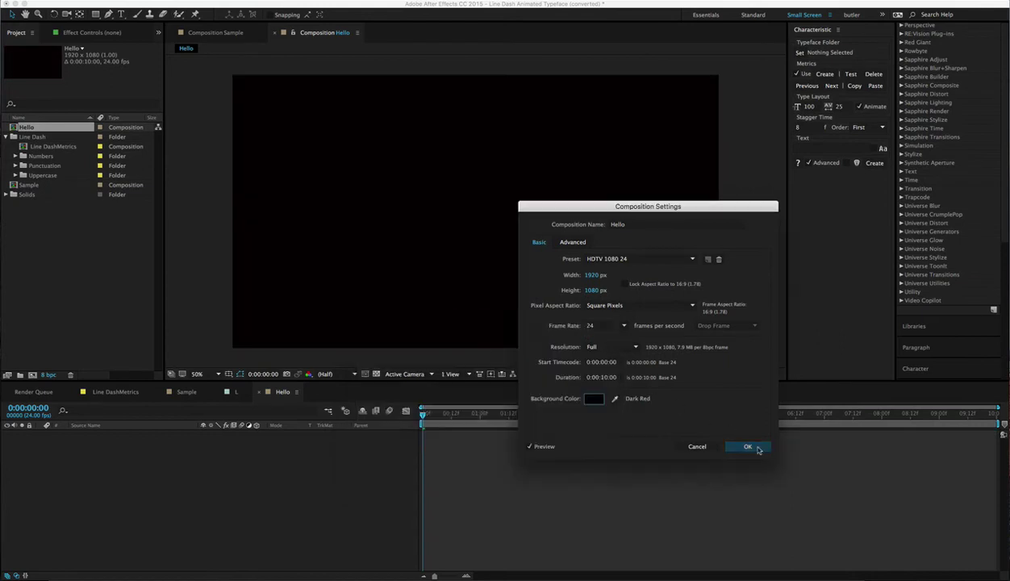
click(759, 448)
Add the uppercase H, E, L and O compositions to Hello as layers, duplicating the L to spell HELLO.
click(79, 251)
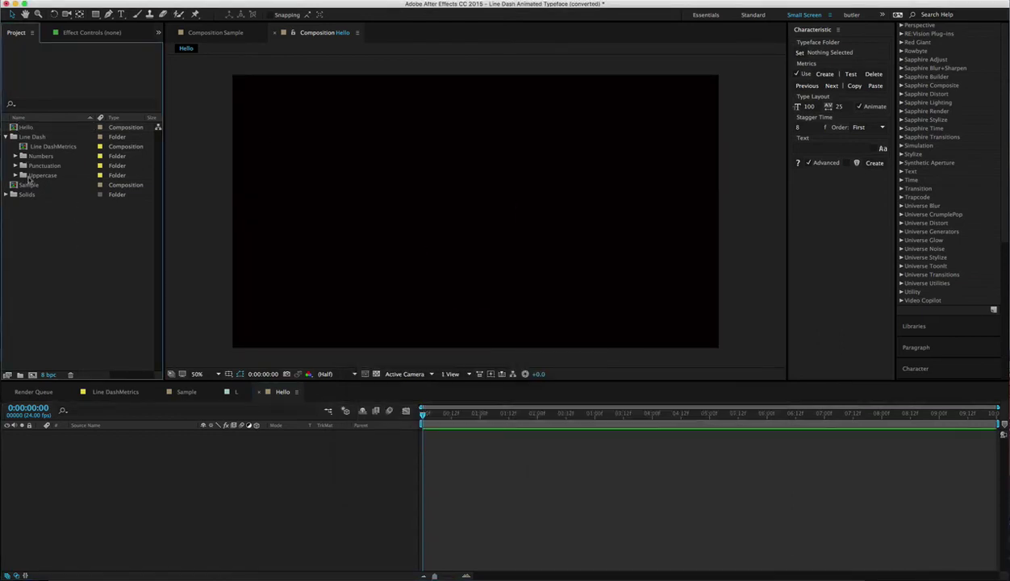
double_click(47, 179)
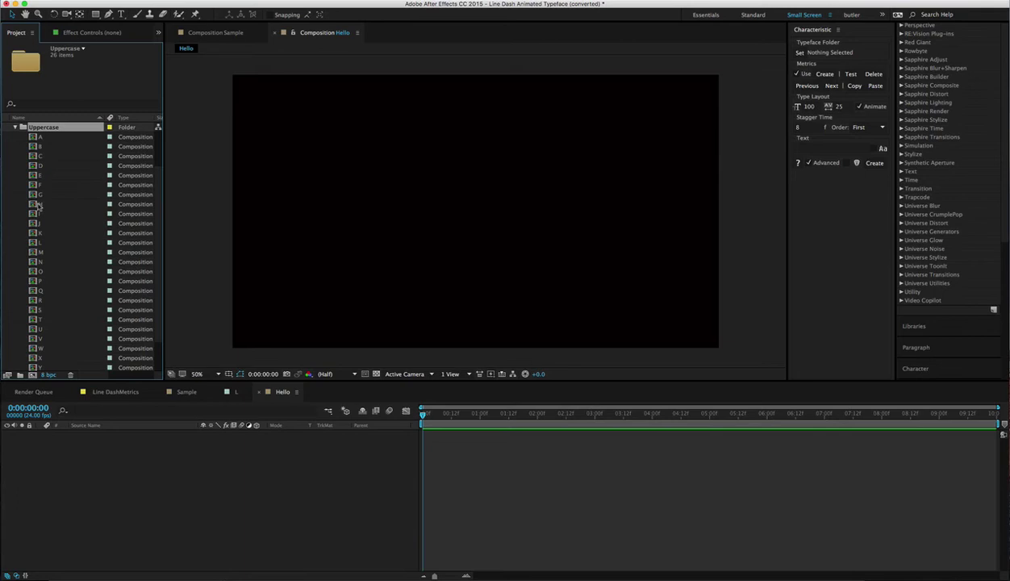
drag(39, 203, 95, 468)
click(39, 185)
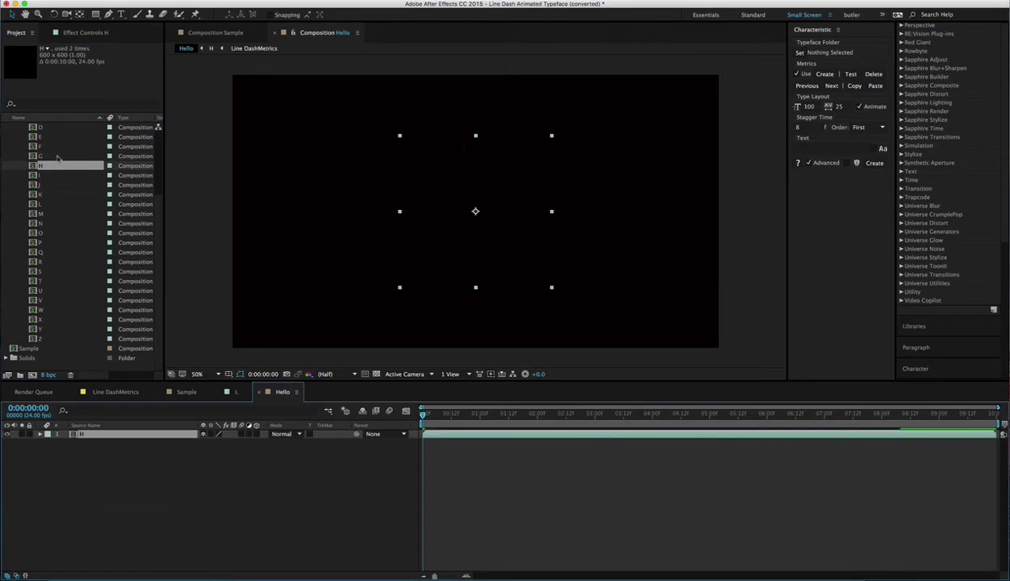
drag(40, 136, 117, 444)
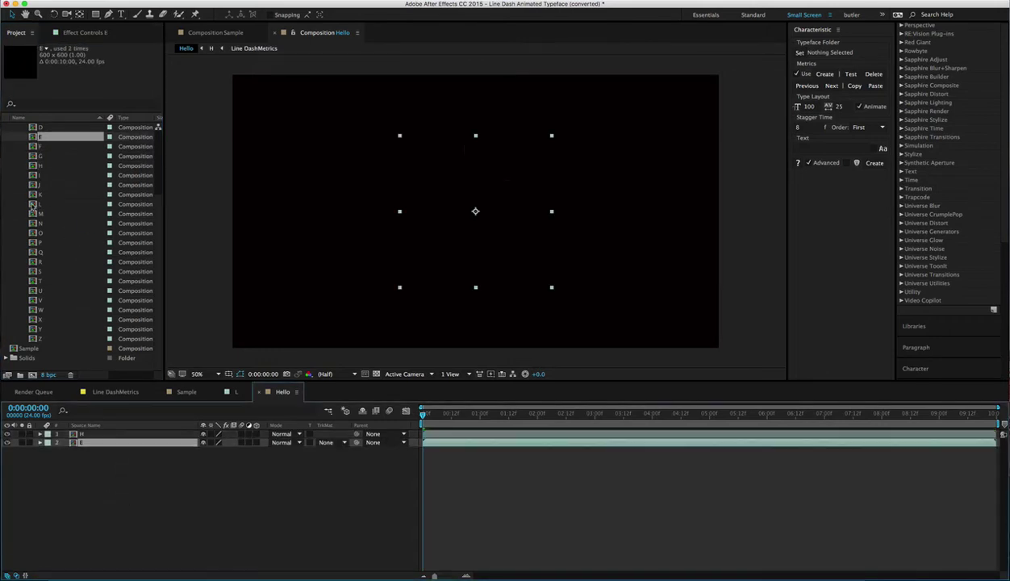
drag(32, 205, 93, 505)
key(super+d)
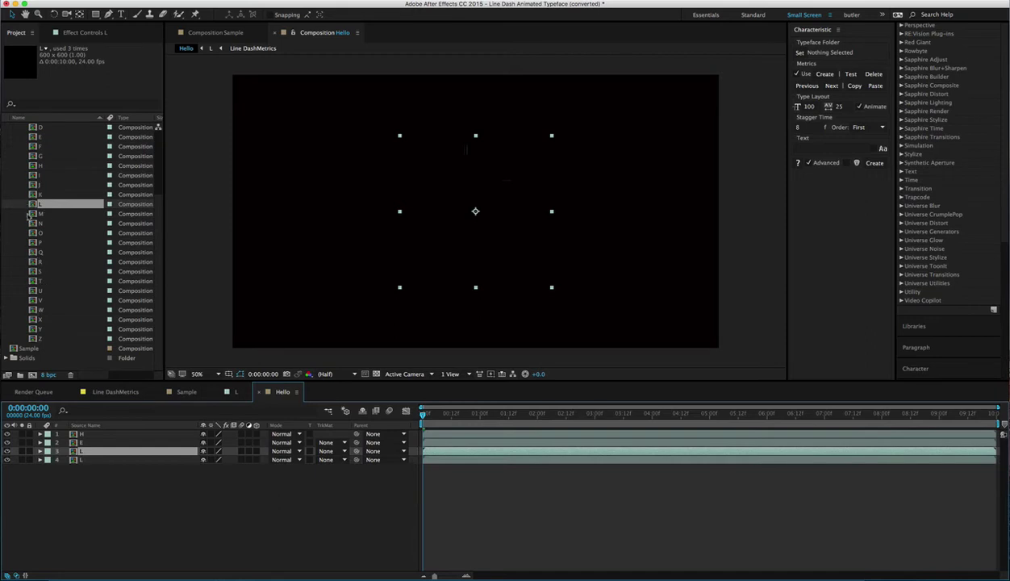
drag(32, 233, 129, 505)
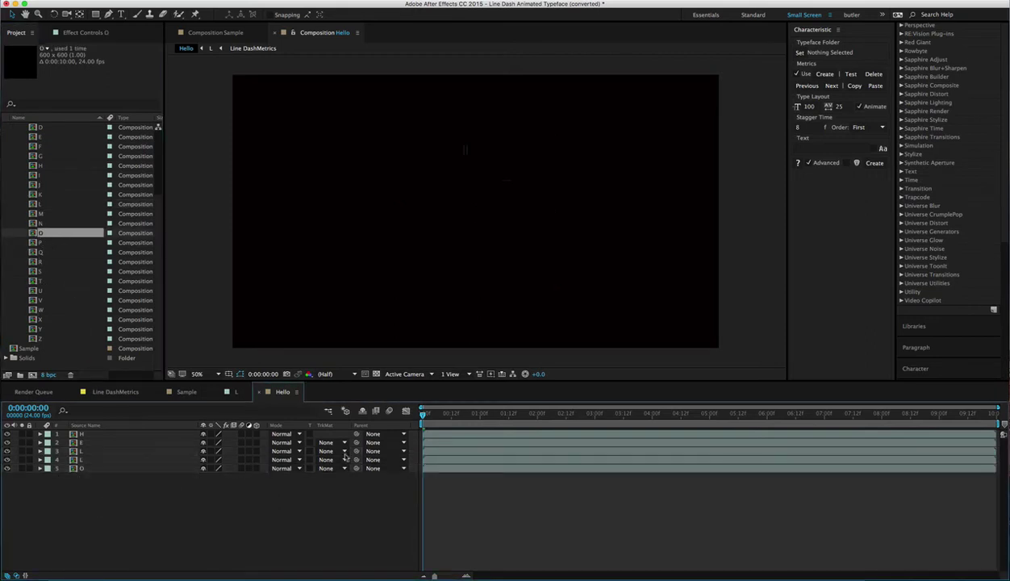
At 0:00:03:00, move the H to the start of the word and place the E beside it.
drag(462, 425, 595, 416)
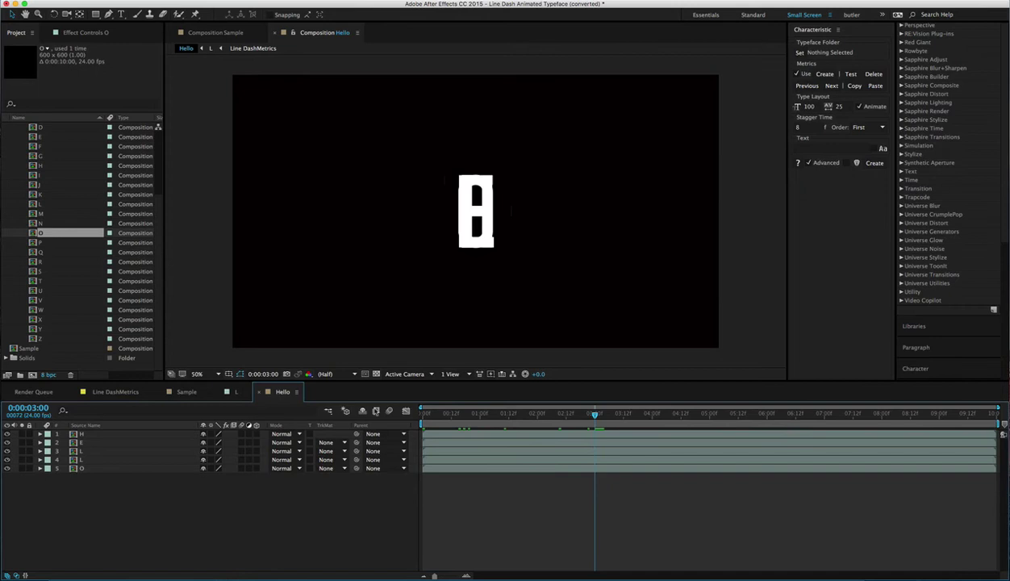
click(130, 433)
drag(514, 213, 399, 213)
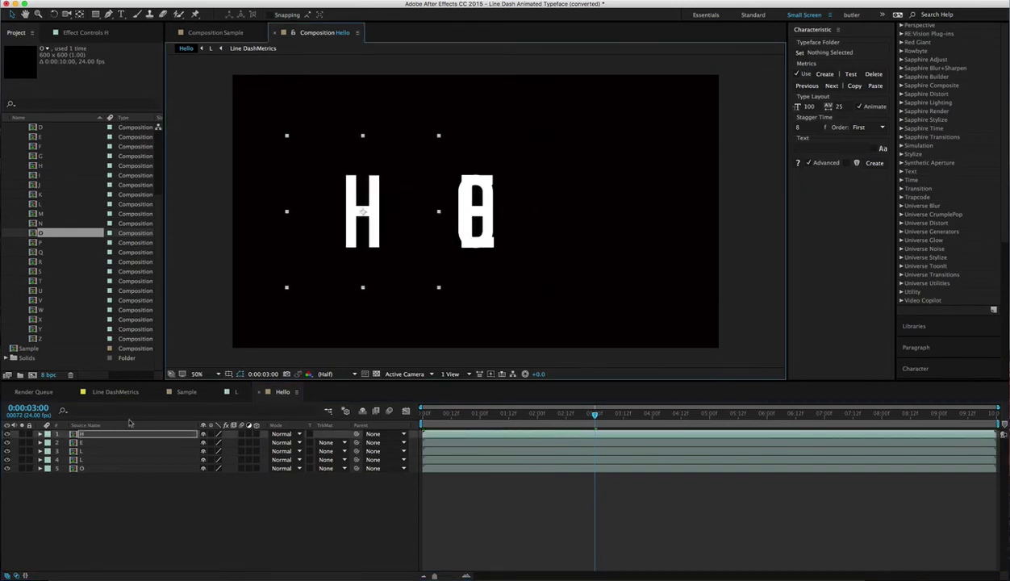
click(100, 442)
drag(501, 216, 426, 229)
Position the two L layers and the O after the E so the letters read HELLO.
click(113, 452)
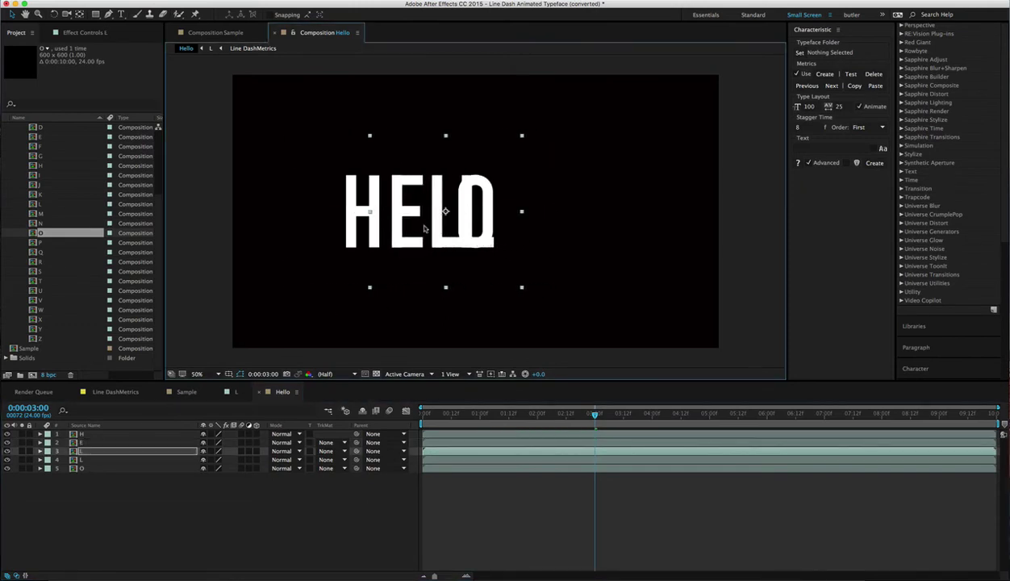
shift+click(85, 443)
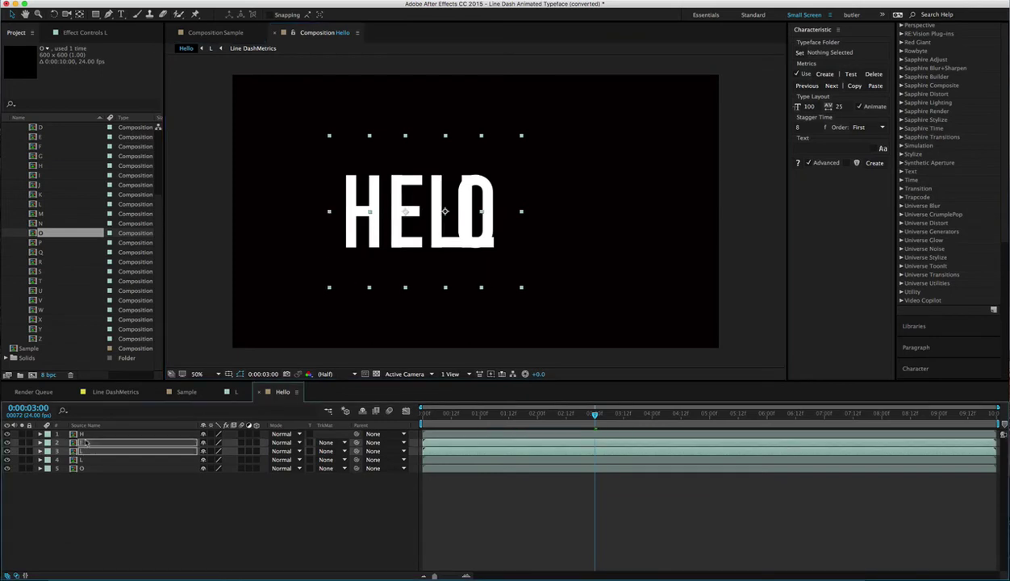
click(96, 459)
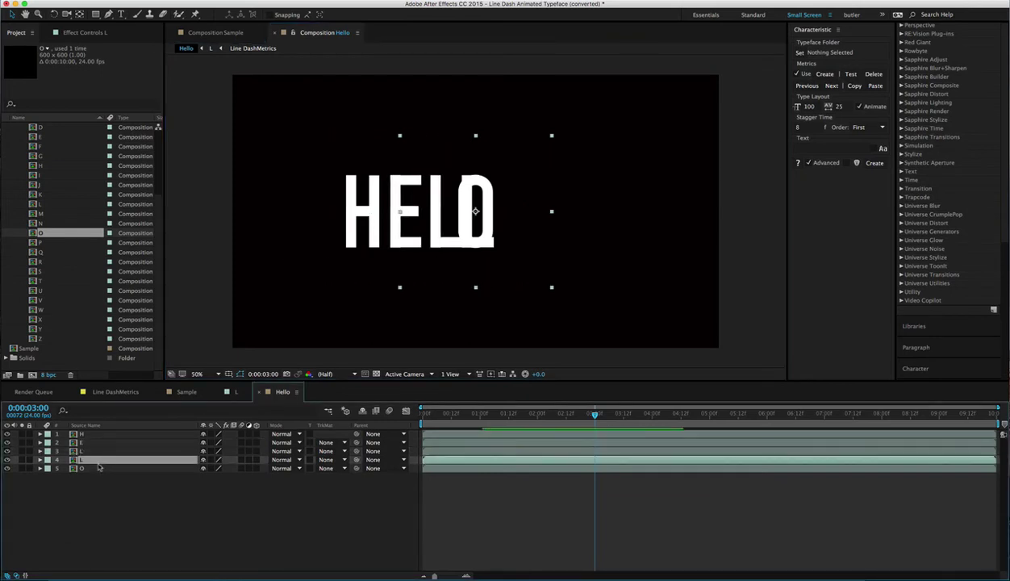
shift+click(99, 468)
drag(495, 218, 538, 234)
click(136, 513)
click(127, 469)
click(268, 520)
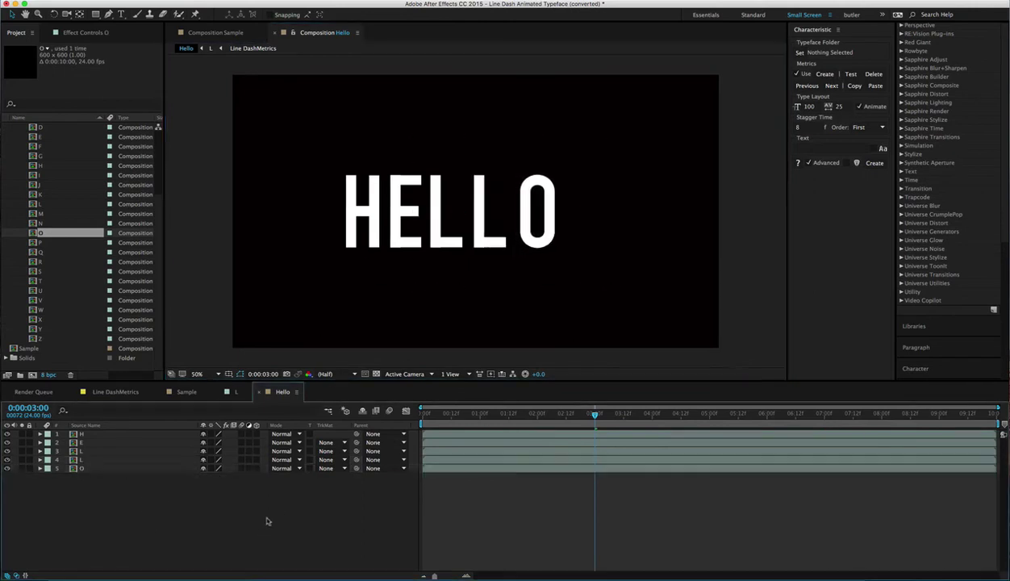
Stagger the start times of the letter layers and preview the animation.
drag(449, 460, 471, 438)
key(space)
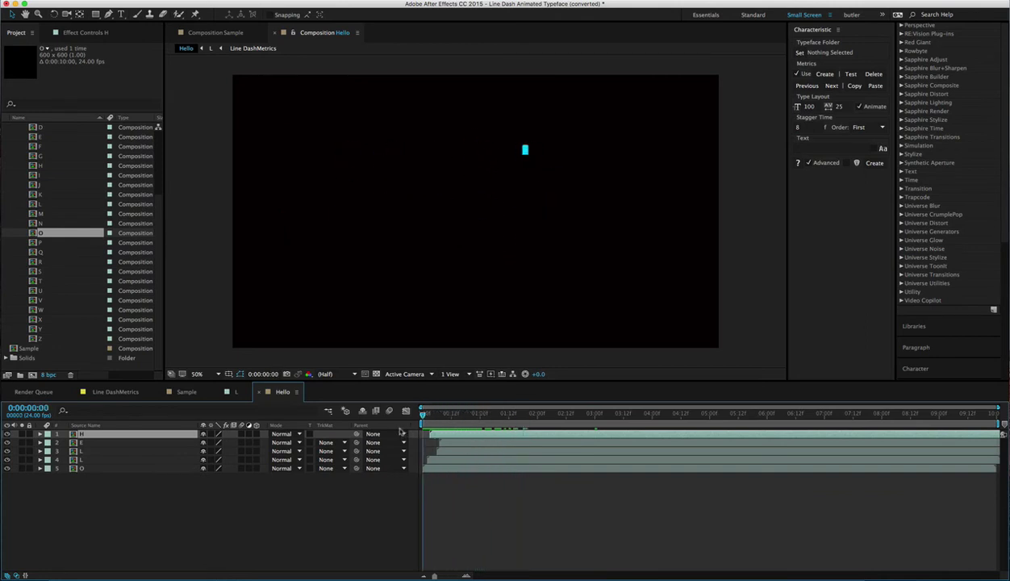
click(318, 484)
Parent the E, both L layers and the O to the H layer.
drag(181, 491, 124, 443)
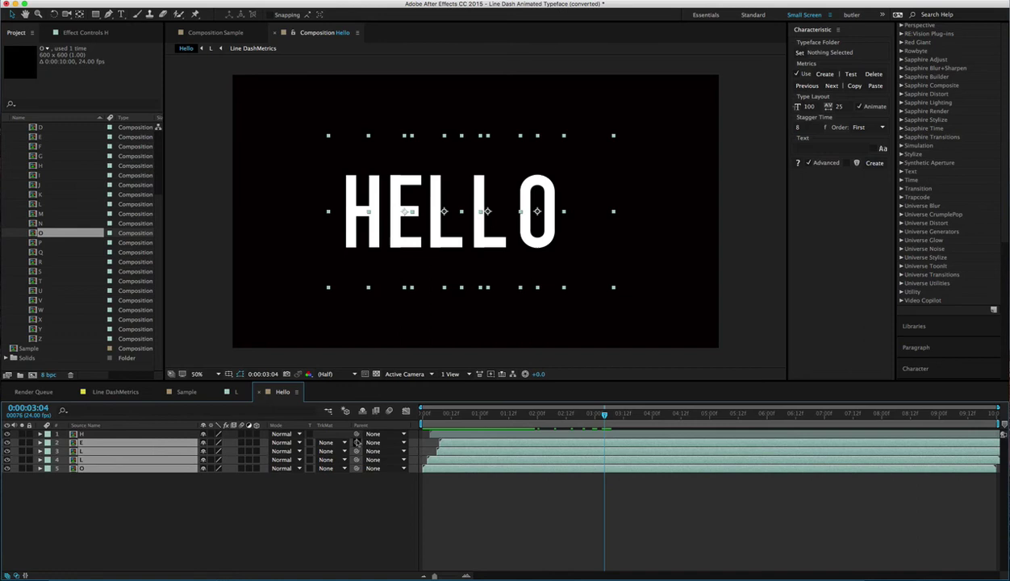
drag(357, 443, 355, 434)
click(341, 498)
Change the label color of all five letter layers to gray.
drag(181, 485, 63, 448)
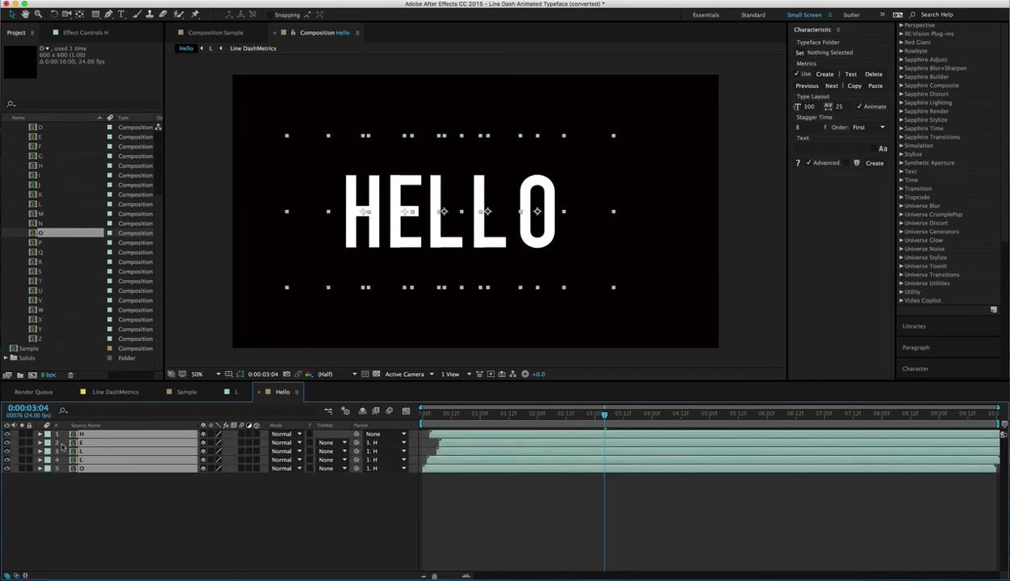
click(47, 443)
click(73, 472)
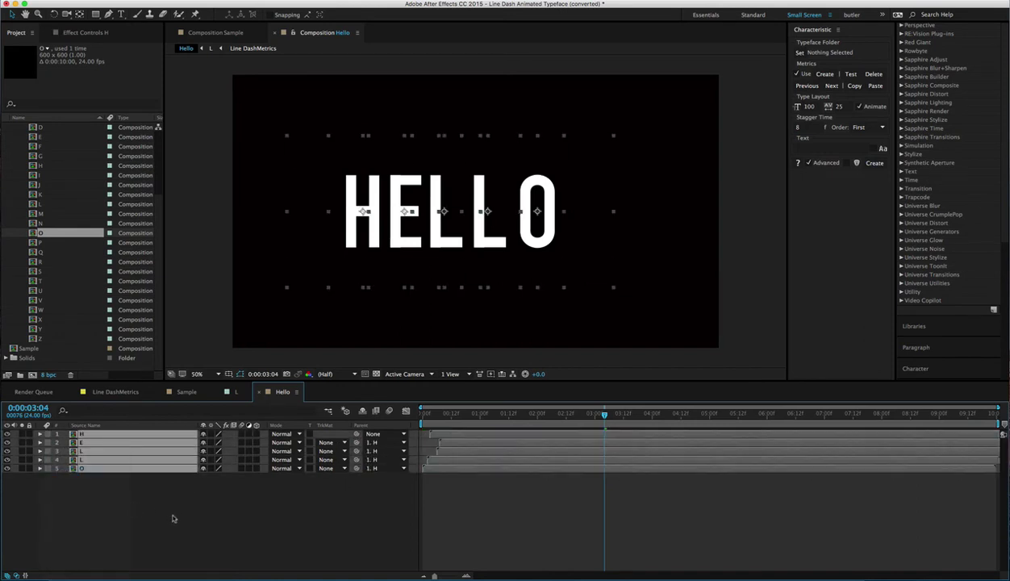
click(171, 516)
Collapse the Uppercase folder in the project.
drag(159, 206, 179, 113)
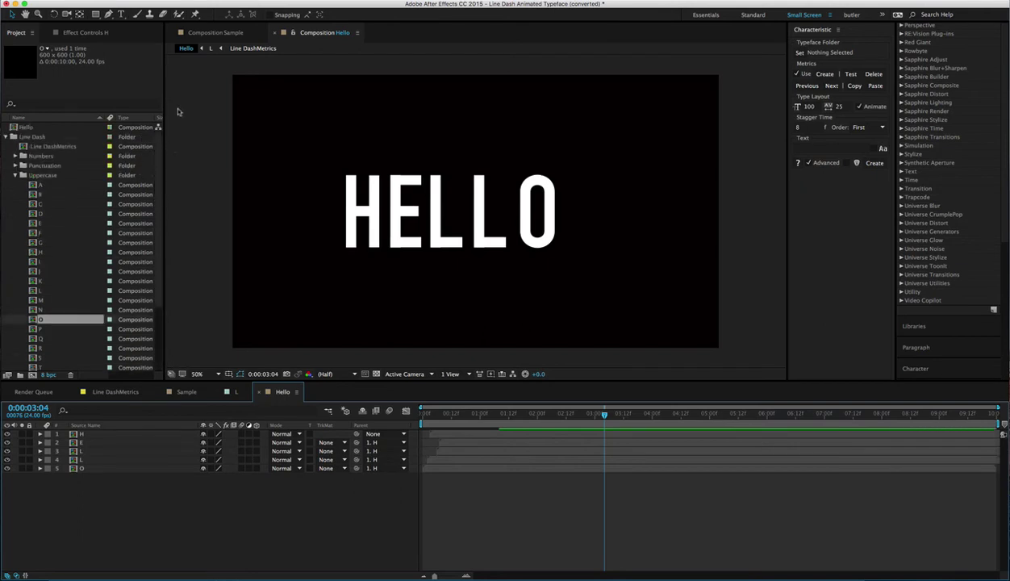
click(13, 176)
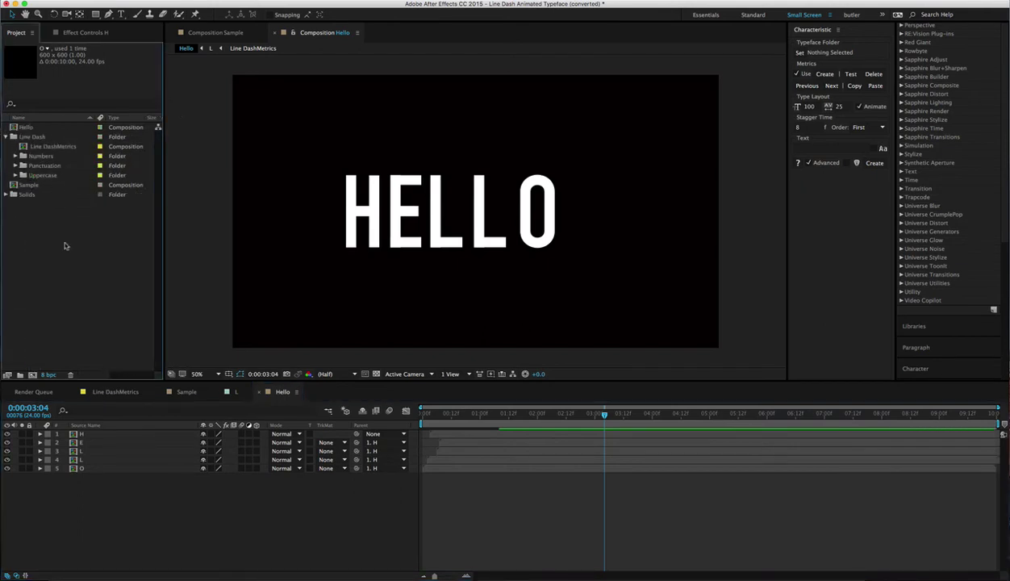
Set the Line Dash project folder as the Characteristic script's typeface folder.
click(413, 514)
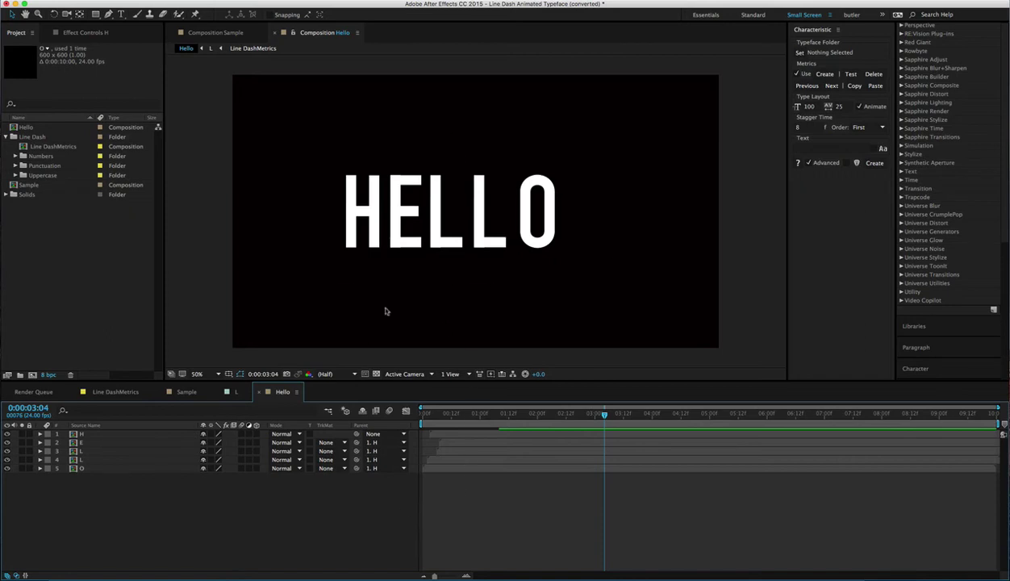
click(42, 138)
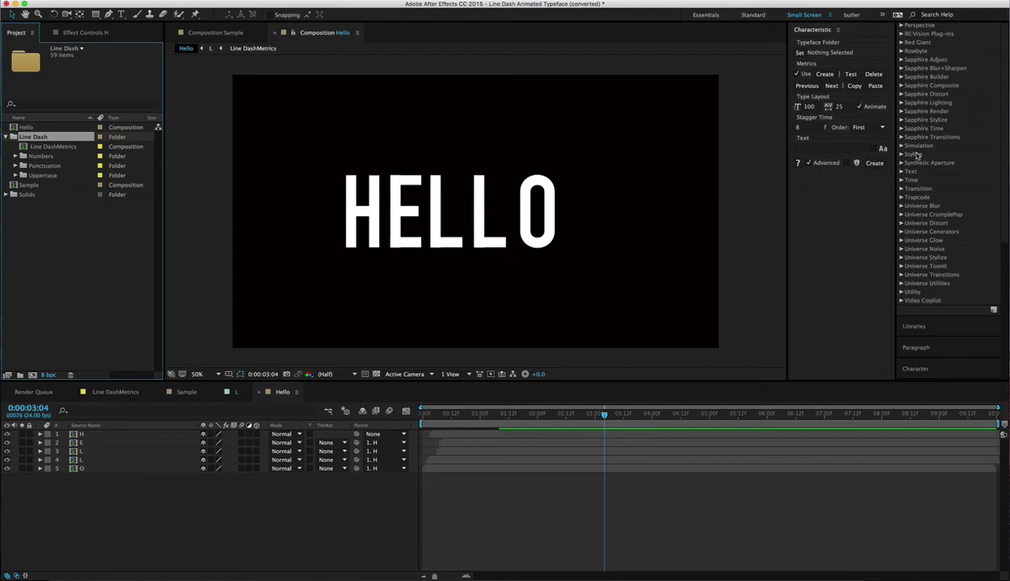
click(839, 208)
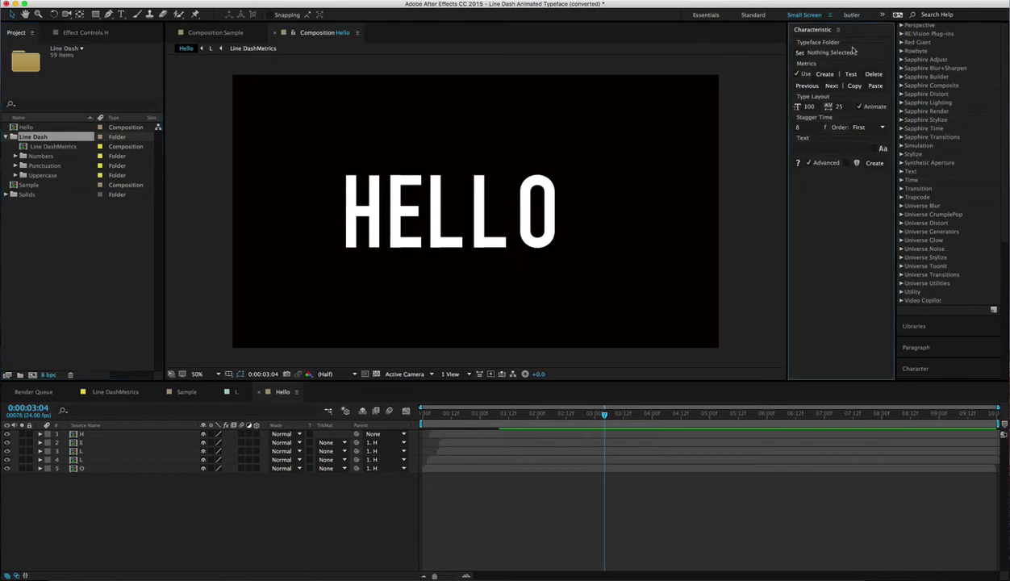
click(42, 136)
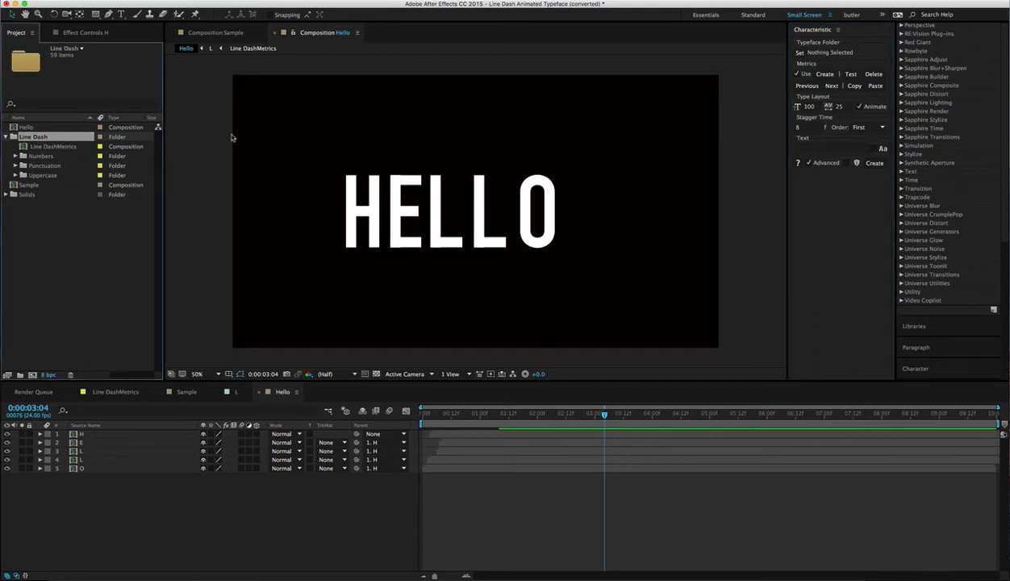
click(800, 53)
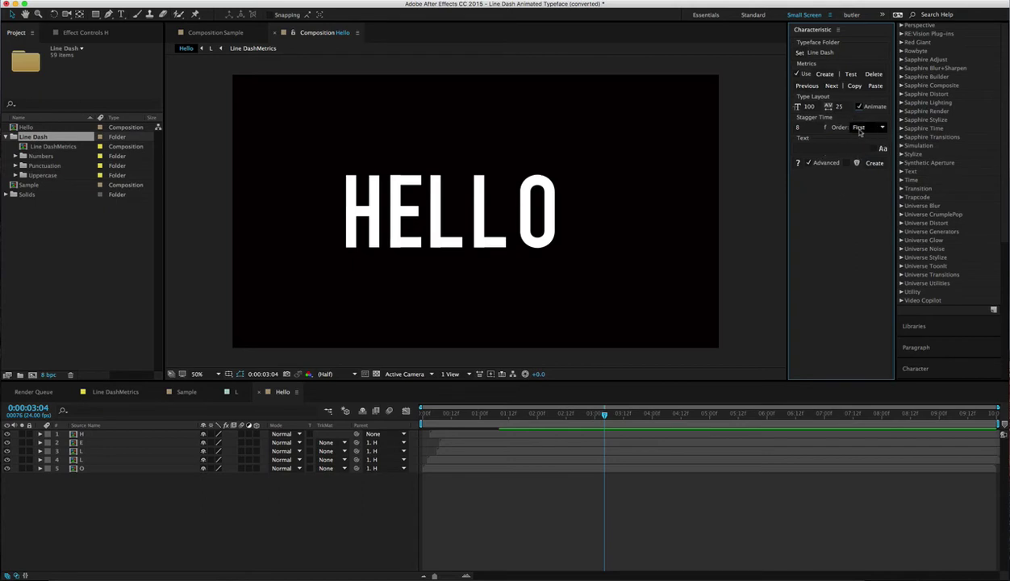
click(808, 127)
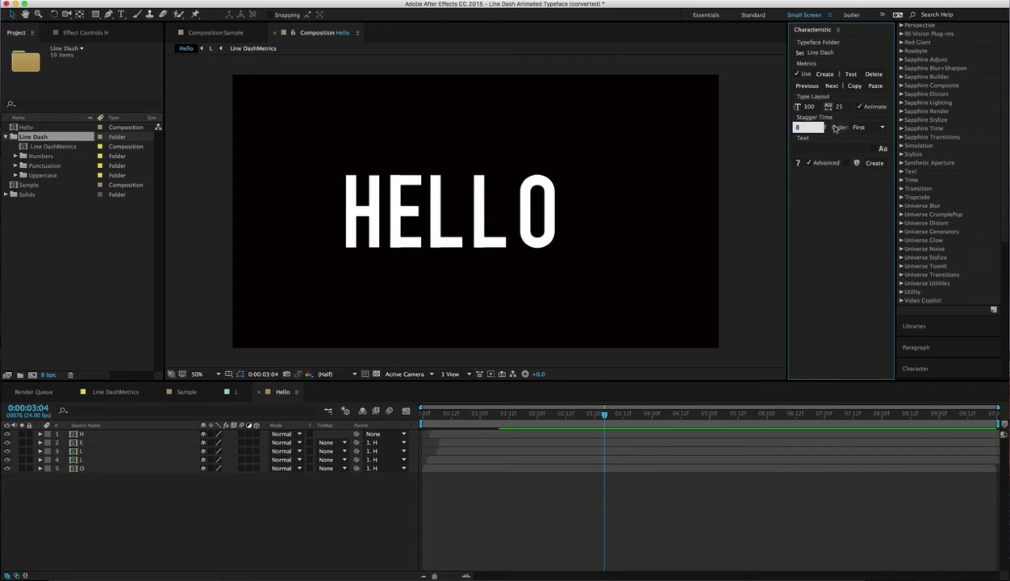
click(404, 508)
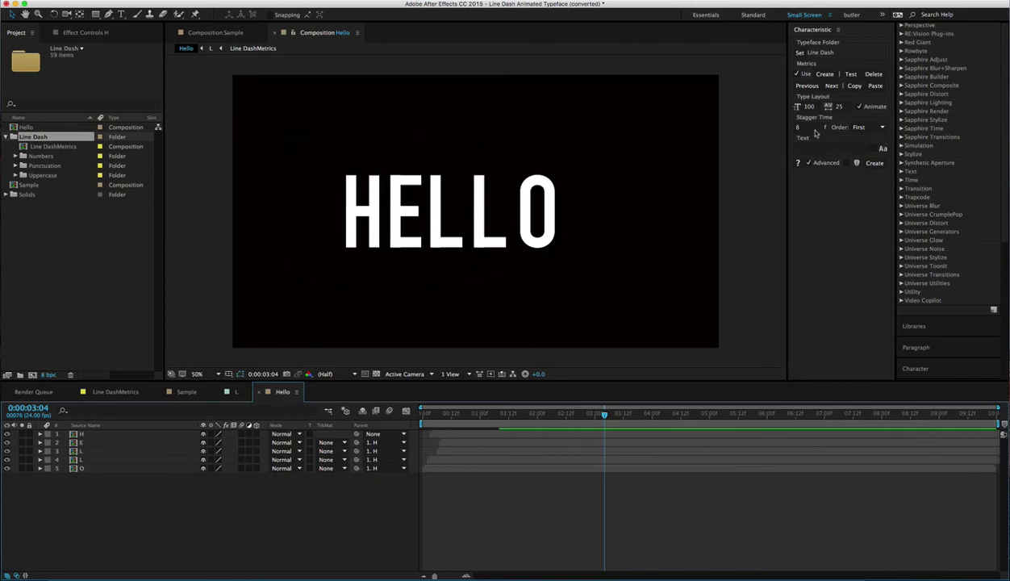
click(861, 127)
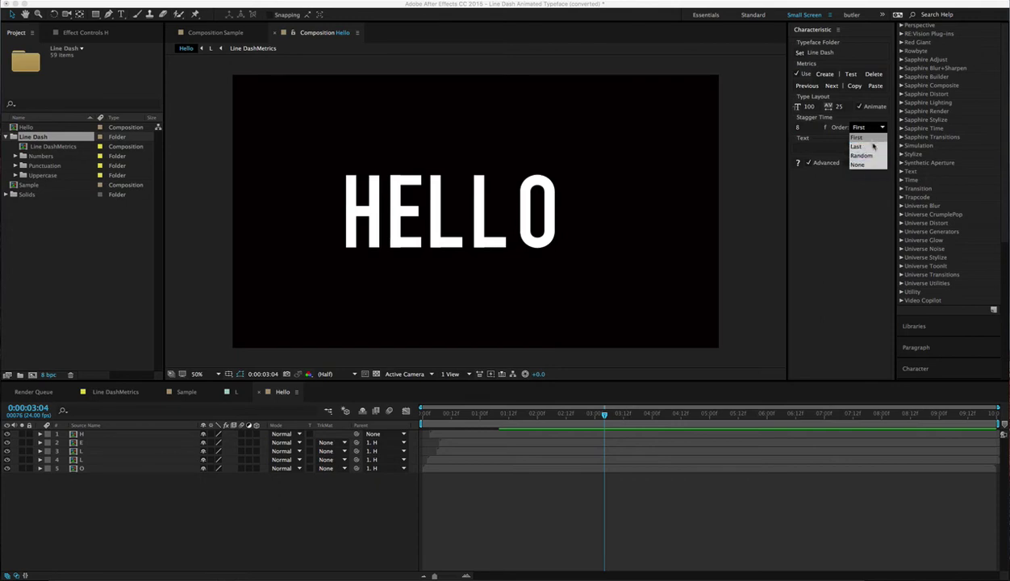
click(856, 199)
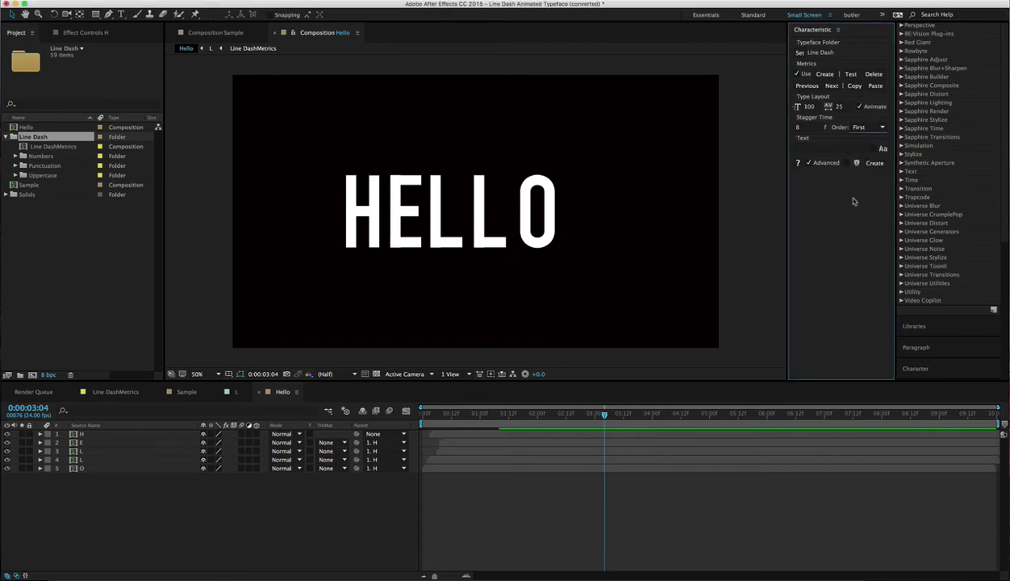
Create the animated text "hello" in the Hello composition with the Characteristic script.
click(842, 147)
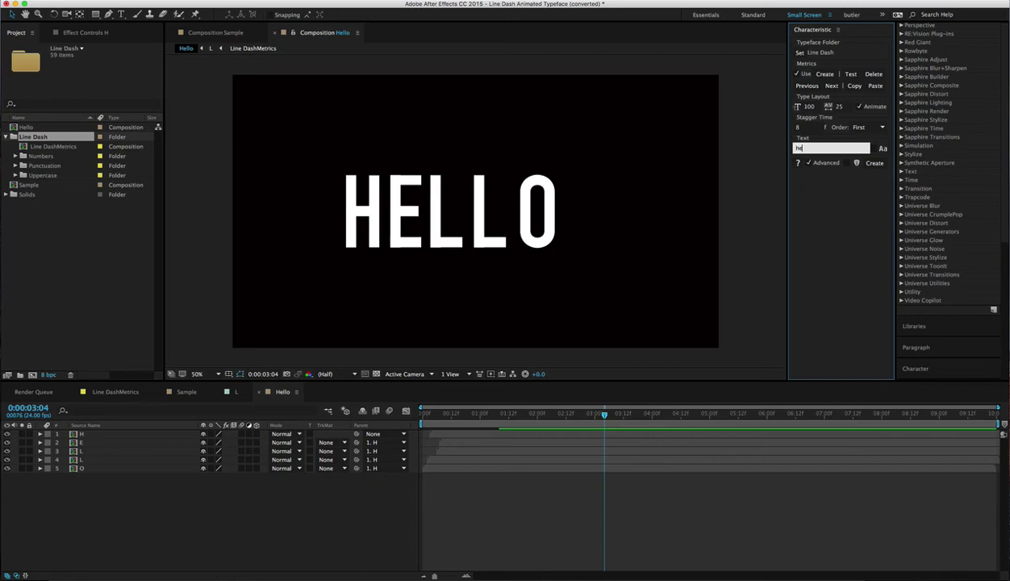
click(872, 164)
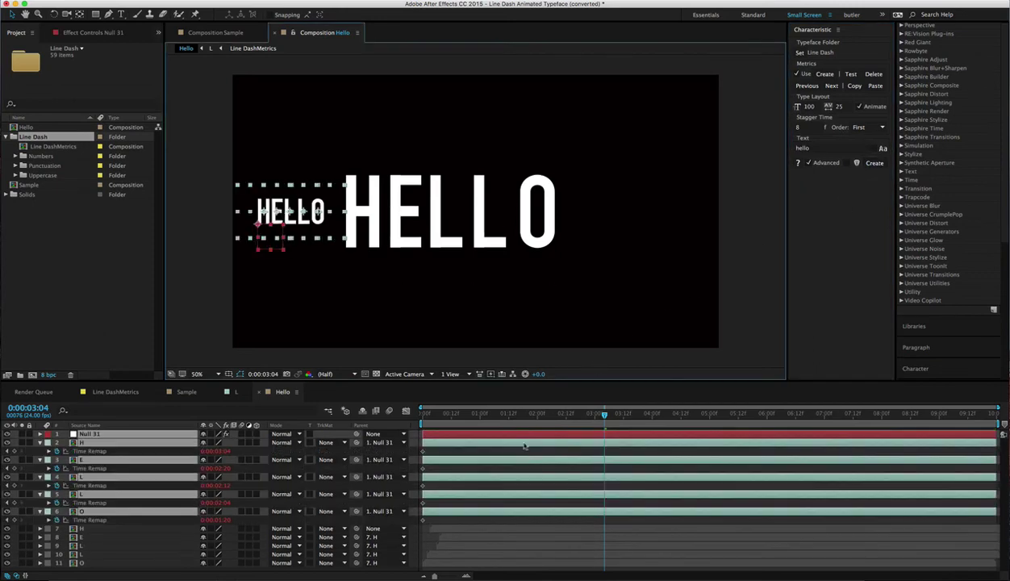
Move and scale the generated title by its null so it sits just below the manual HELLO at similar size.
click(335, 278)
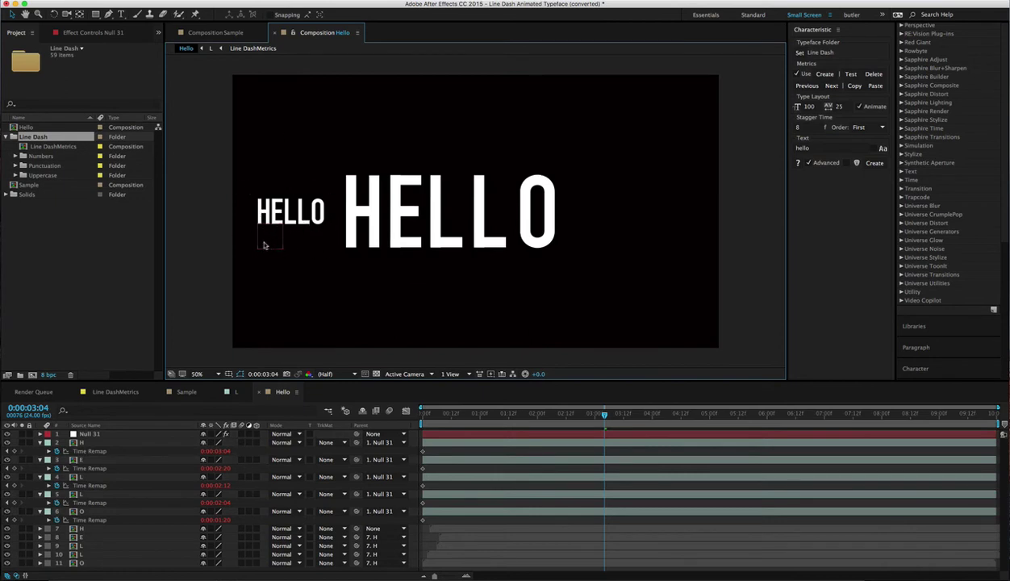
drag(264, 246, 476, 373)
drag(400, 322, 381, 352)
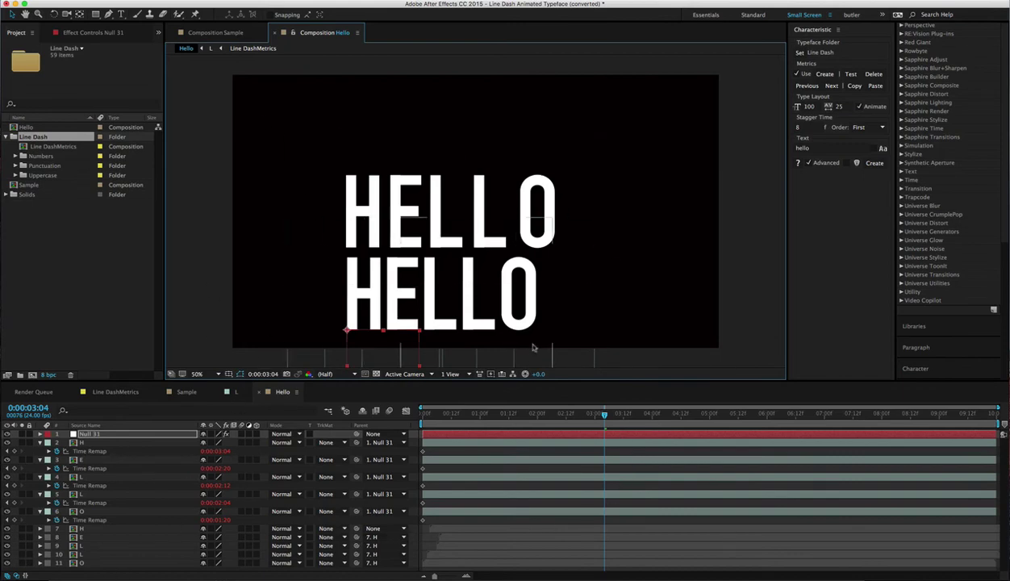
Preview both HELLO animations and show the effect controls of the generated title's null layer.
drag(593, 419, 475, 453)
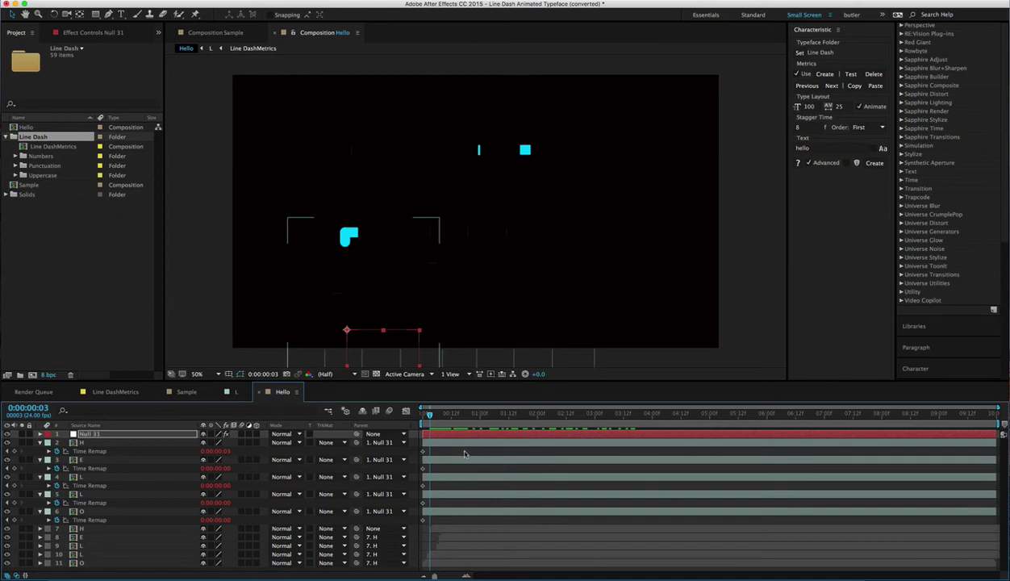
click(462, 456)
click(450, 435)
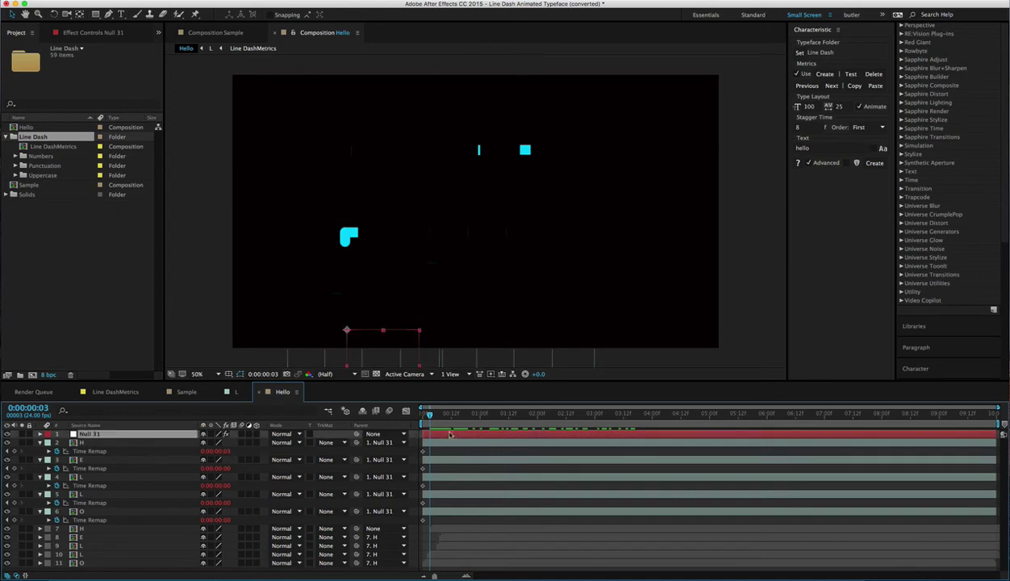
key(space)
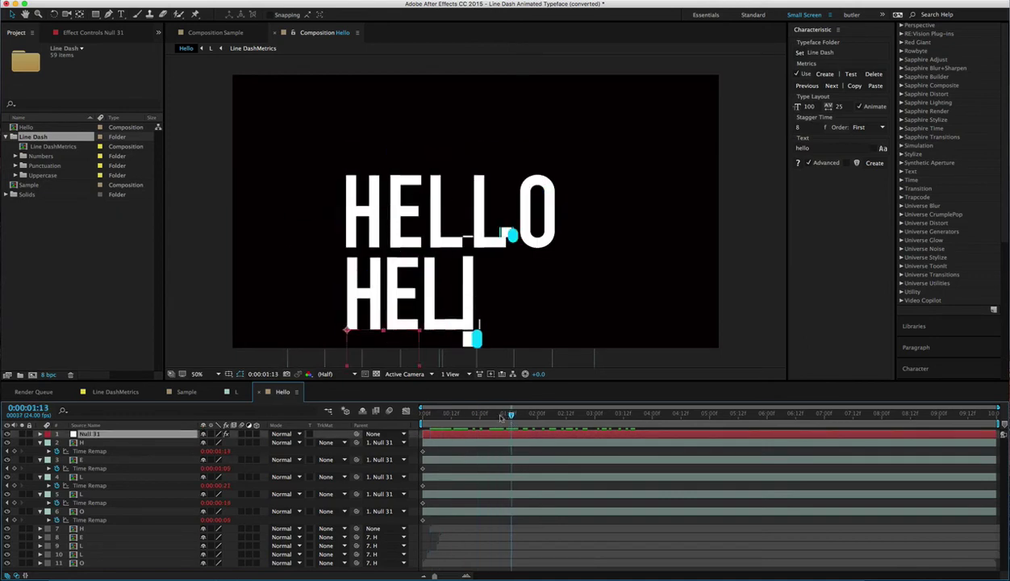
click(77, 34)
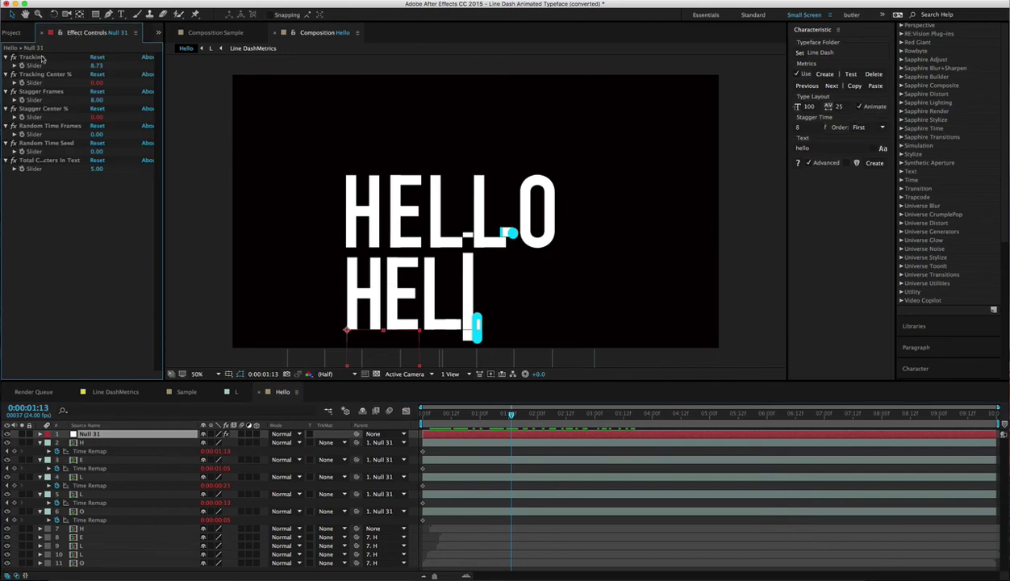
Try a different Tracking value on the null layer and undo the change.
click(42, 58)
drag(96, 65, 123, 66)
key(super+z)
key(super+z)
Set the null's Tracking Center % to 50 and play the animation.
click(97, 83)
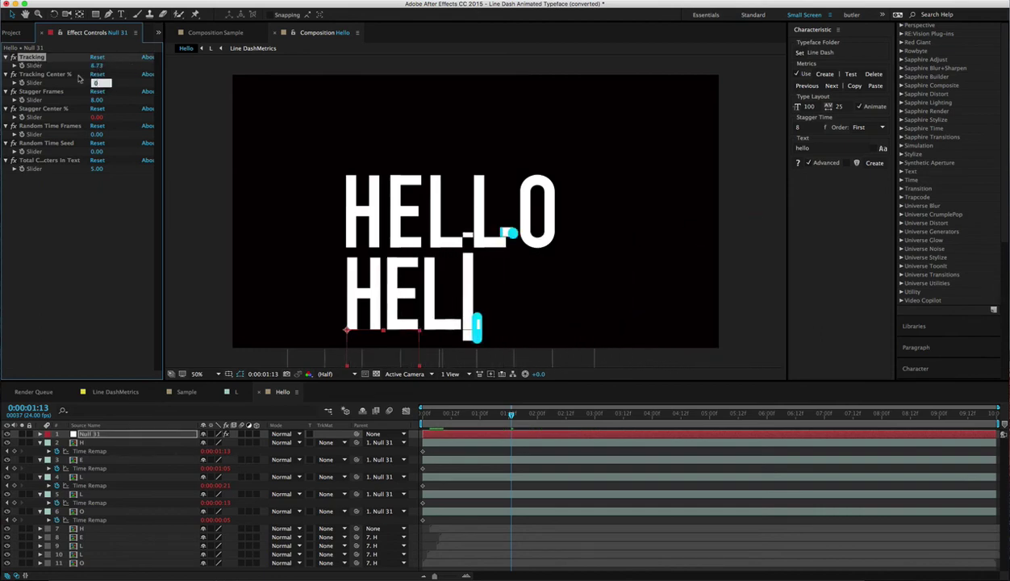
text(50)
key(Return)
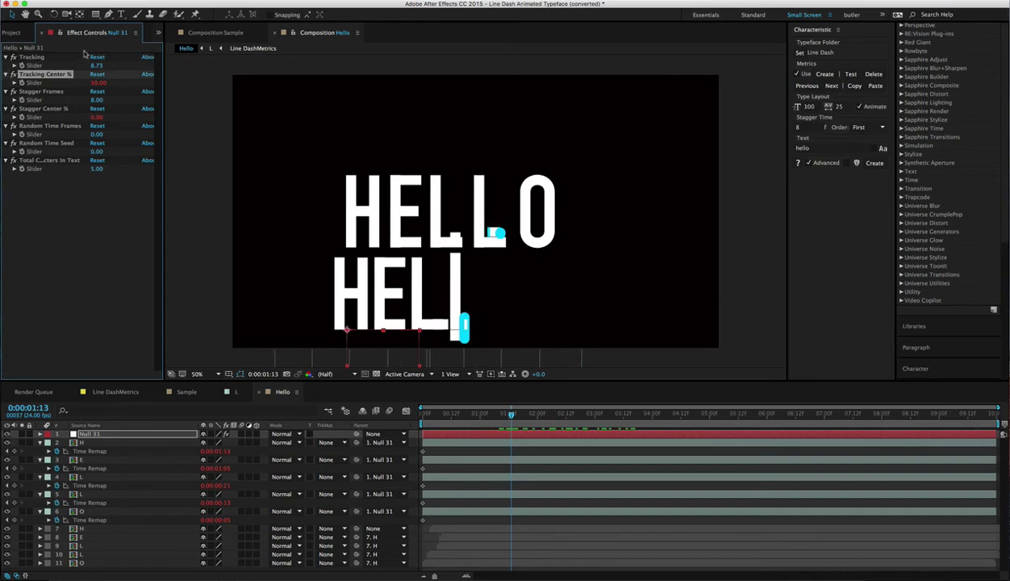
key(space)
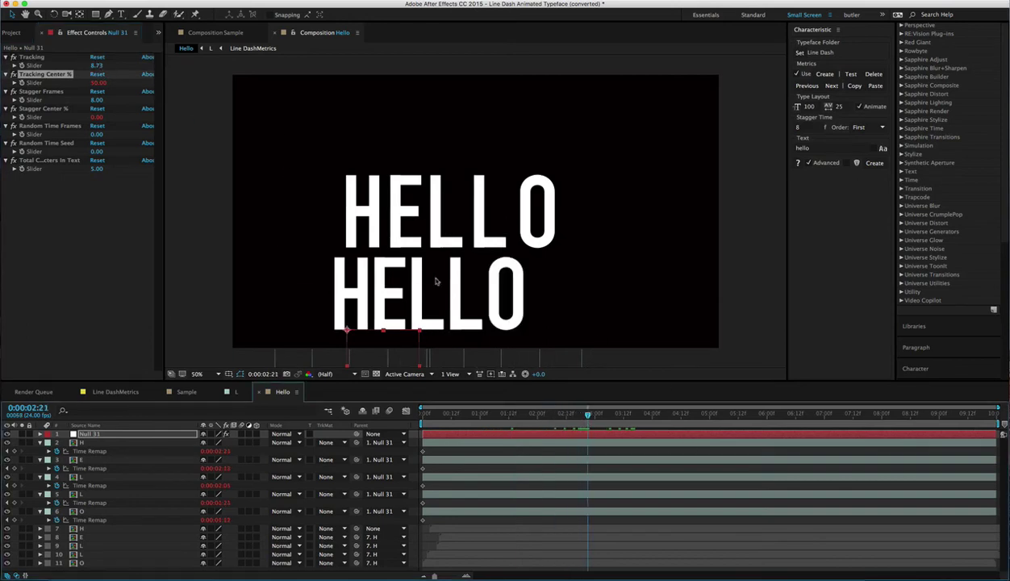
Try a Tracking value of 20.73 on the null and undo it.
drag(95, 70, 104, 69)
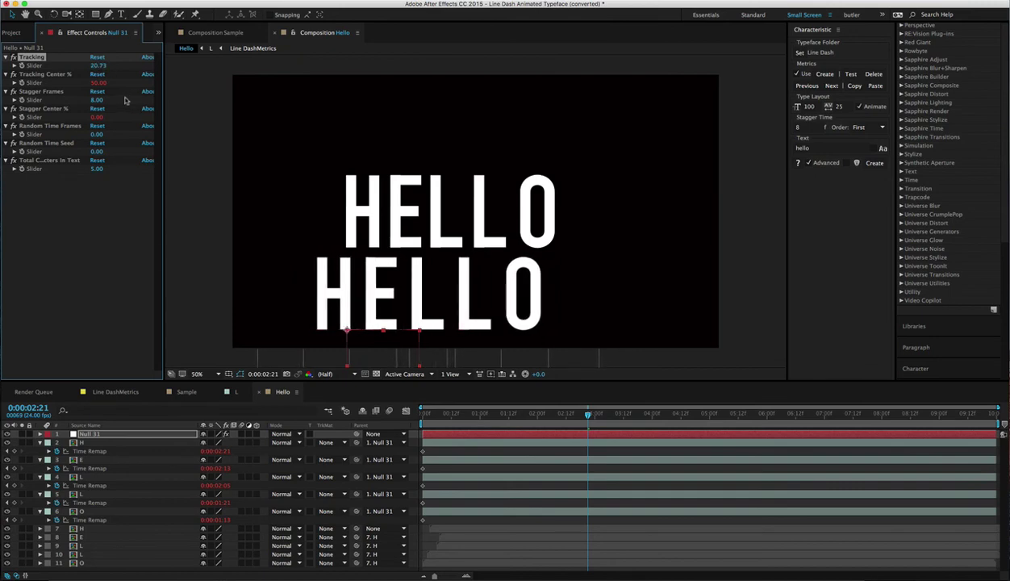
key(super+z)
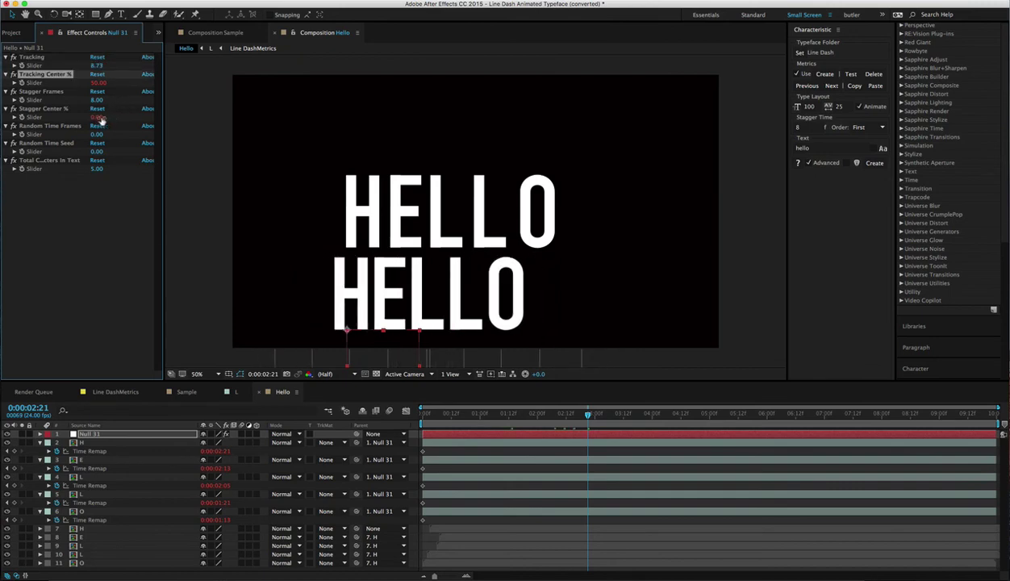
Raise the null's Random Time Frames to 105 and preview the randomized letter timing.
click(490, 419)
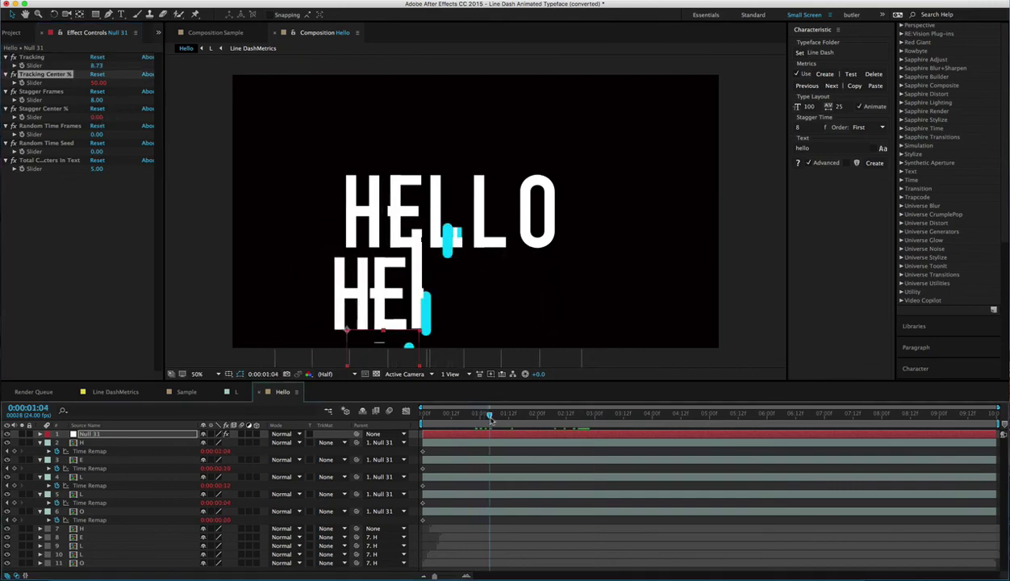
drag(490, 419, 504, 419)
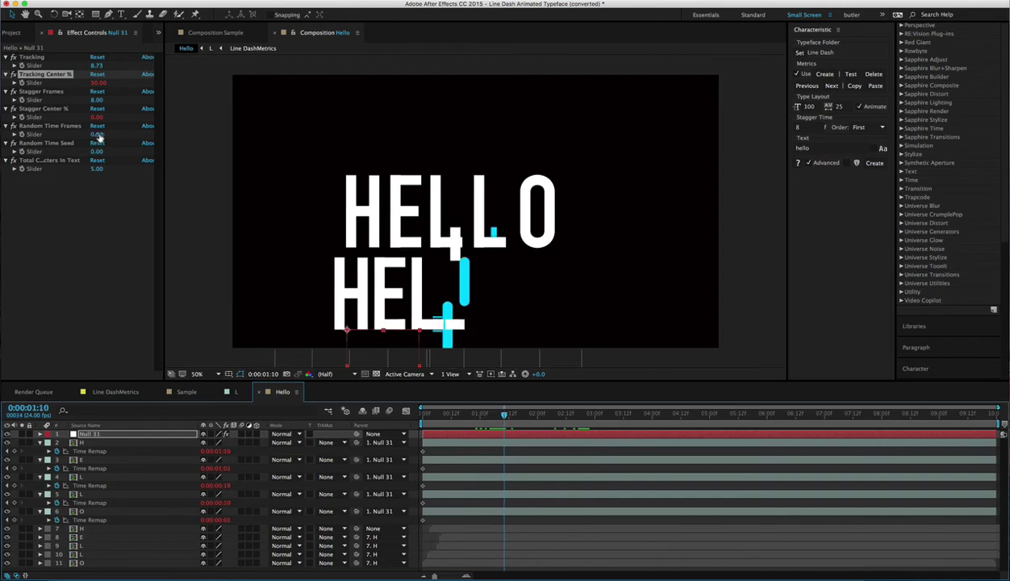
drag(98, 136, 165, 141)
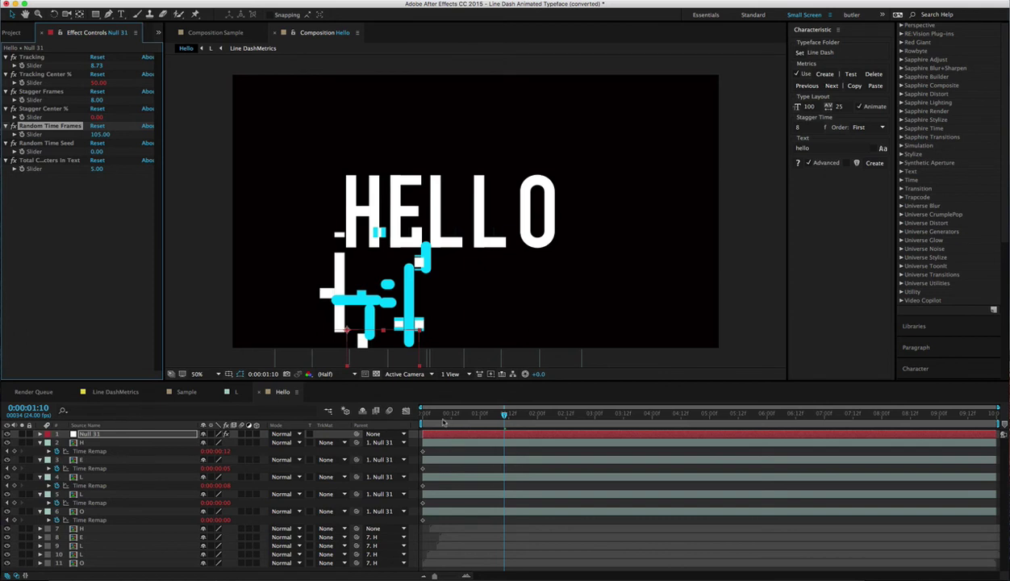
key(space)
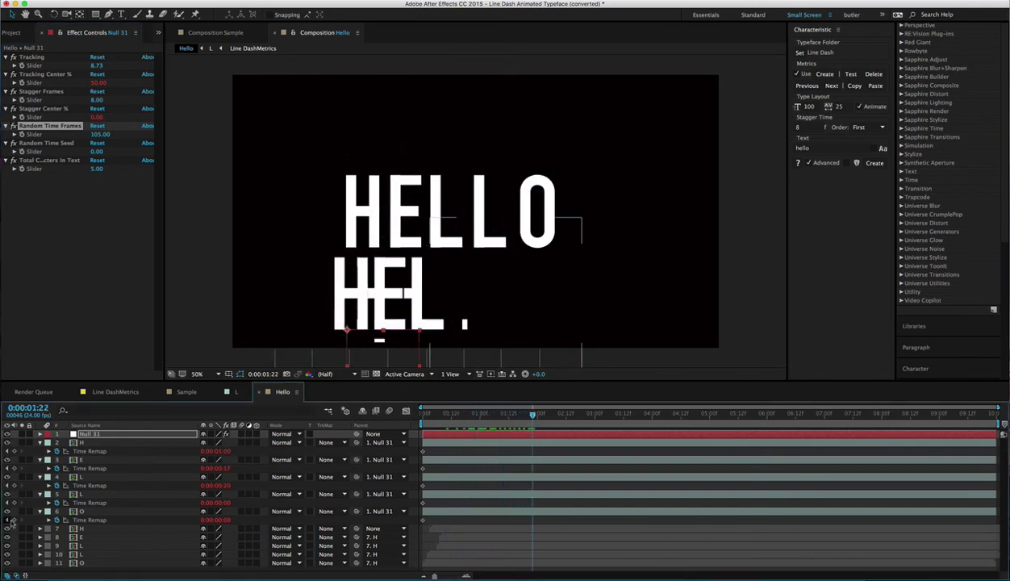
Solo the null and its five letter layers, and move the null up so the title sits mid-frame.
drag(22, 512, 38, 433)
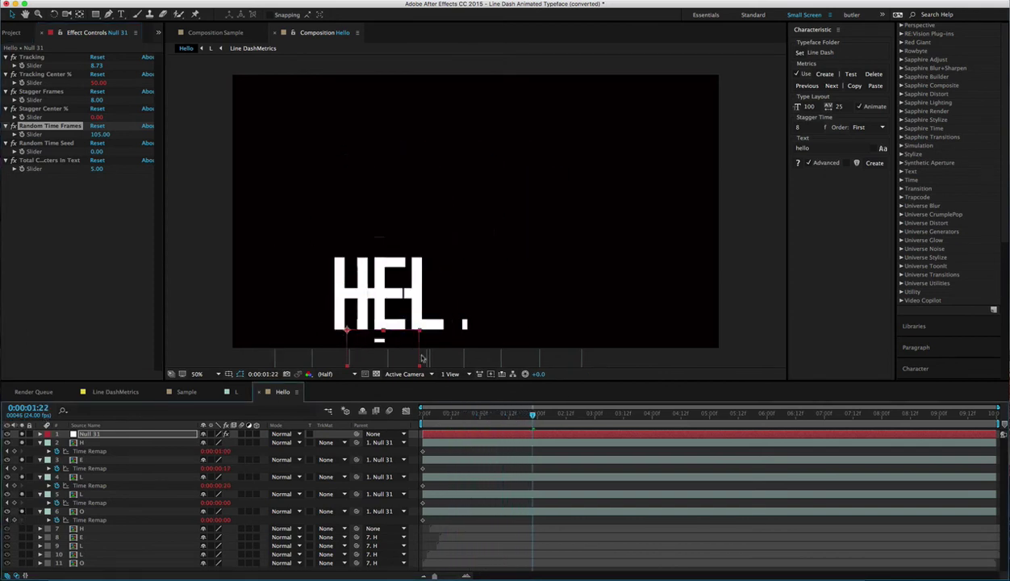
drag(400, 333, 402, 324)
drag(449, 413, 735, 414)
drag(598, 419, 517, 414)
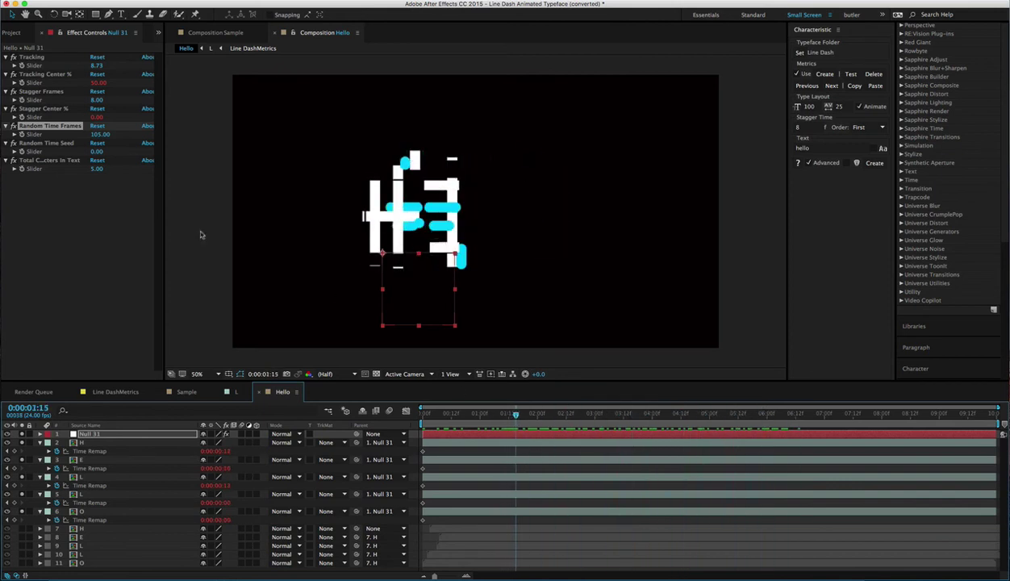
Set the null's Random Time Seed to 173 and its Stagger Frames to 0.
drag(96, 151, 179, 151)
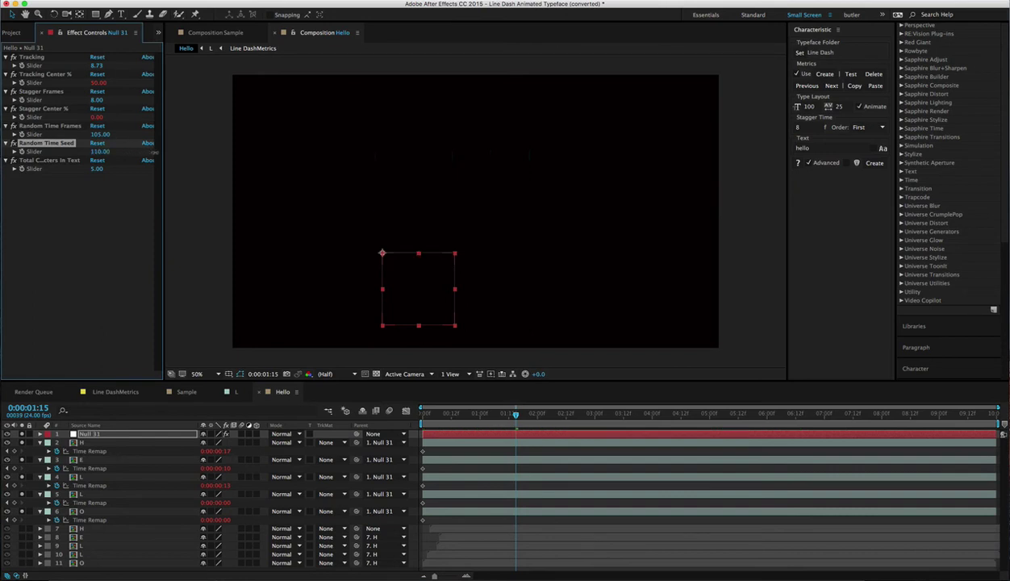
click(96, 100)
text(0)
key(Return)
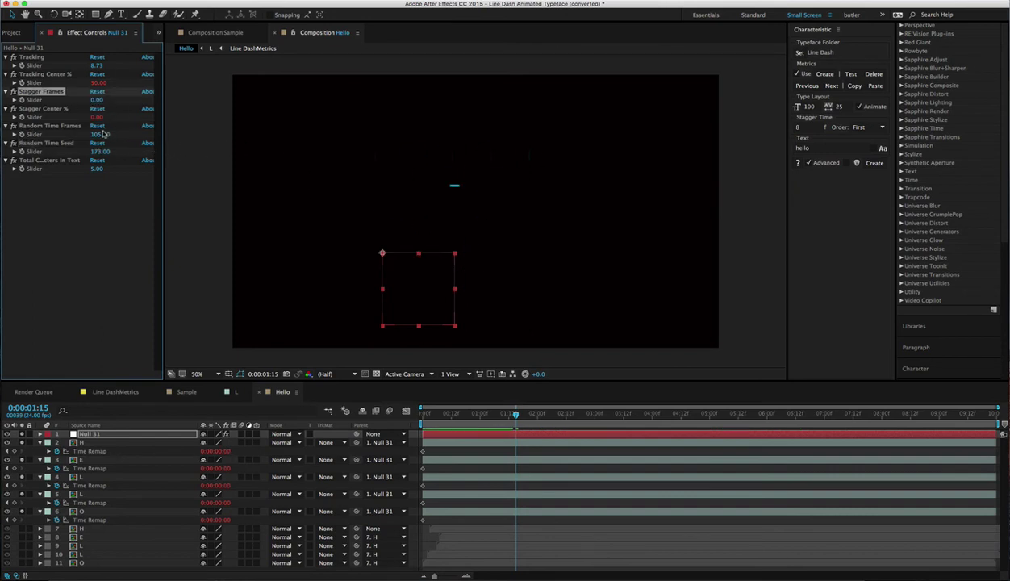
Set the null's Random Time Frames to 10 and preview the animation from the start.
click(99, 134)
text(10)
key(Return)
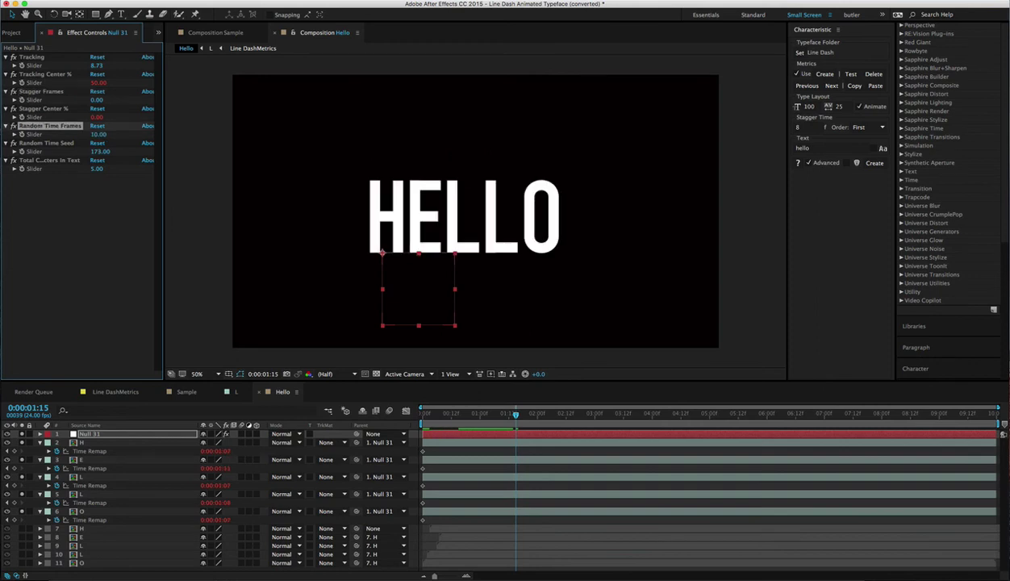
key(space)
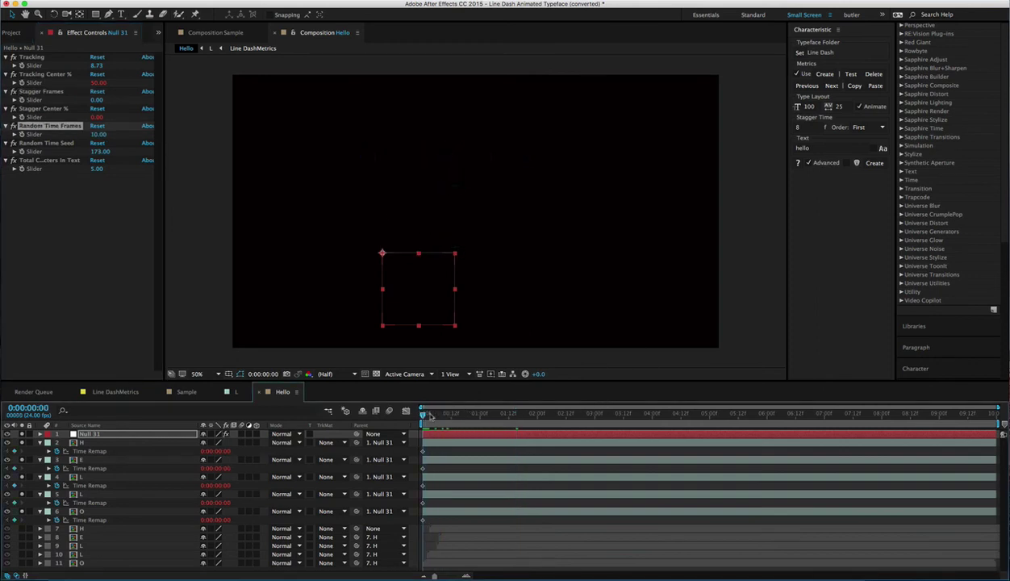
drag(483, 416, 475, 416)
Adjust the Random Time Frames and Stagger Frames sliders on the null.
mouse_move(92, 134)
mouse_down()
mouse_move(113, 135)
mouse_move(85, 130)
mouse_move(95, 135)
mouse_up()
drag(98, 100, 104, 101)
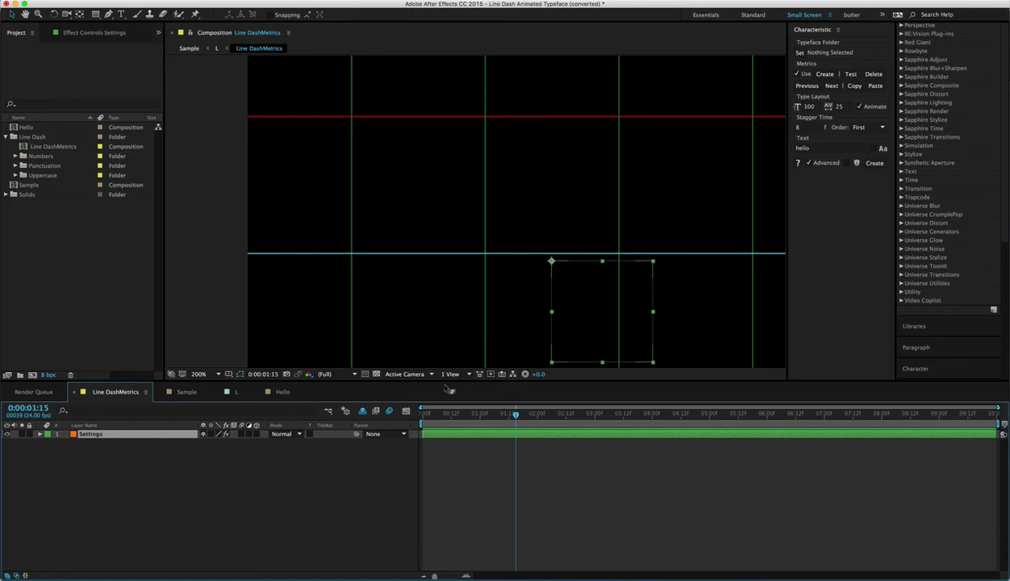
Switch to QuickTime Player 7 and look through the 720_Line Dash.mov promo video.
key(super+Tab)
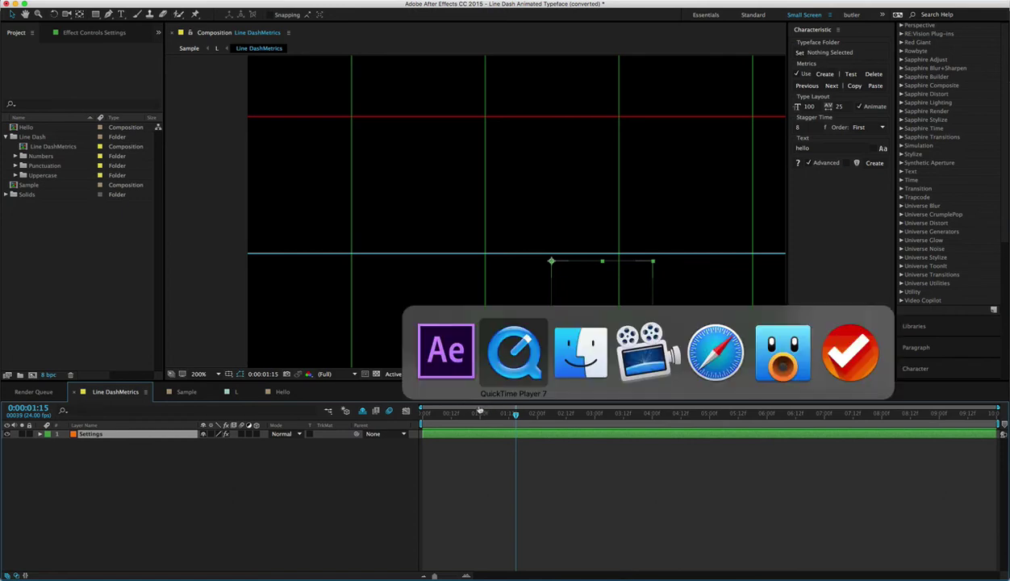
drag(645, 417, 646, 416)
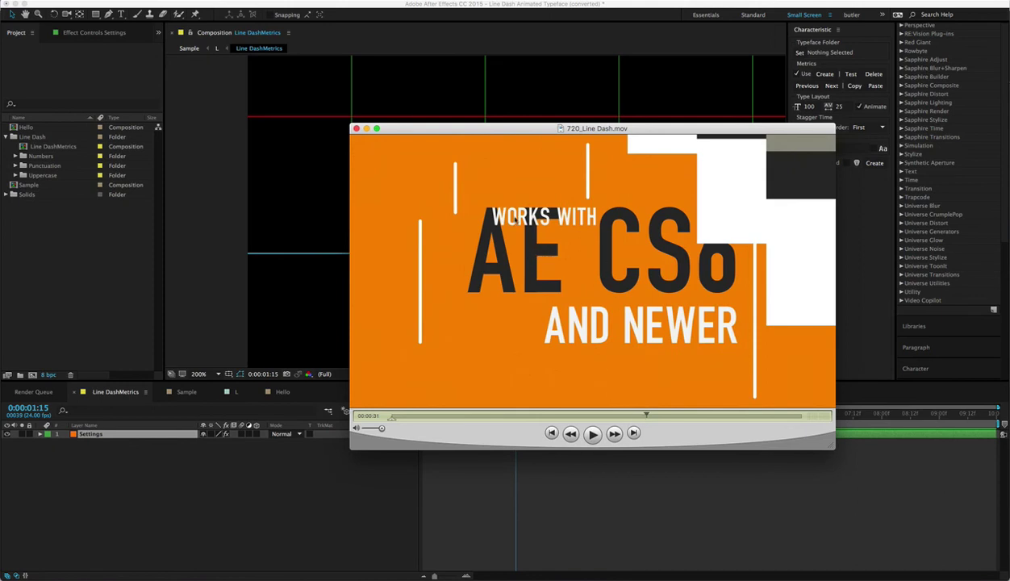
Scrub the promo video, switch back to After Effects and view the effect controls of the Line DashMetrics Settings layer.
drag(653, 416, 630, 417)
click(471, 485)
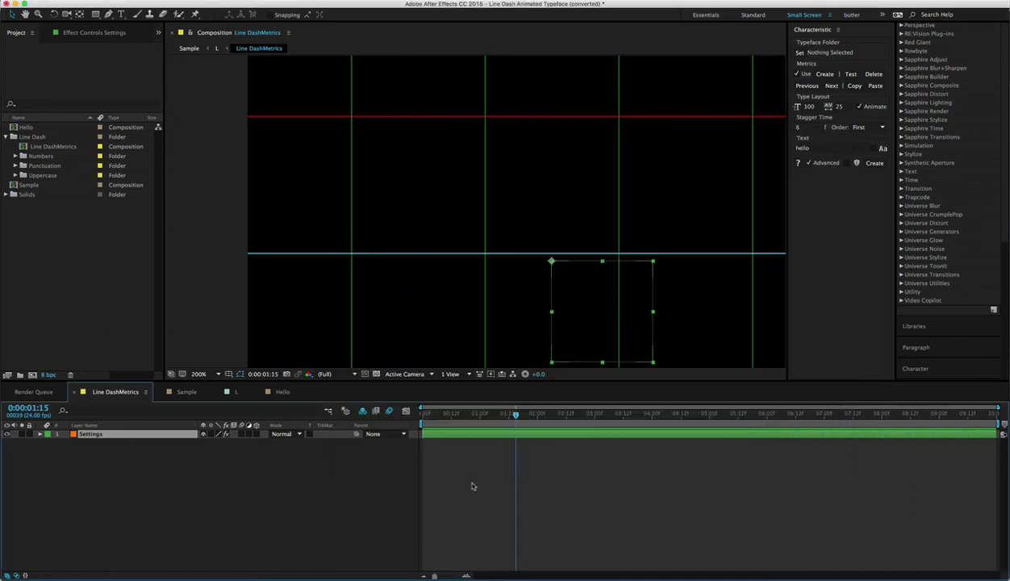
click(59, 146)
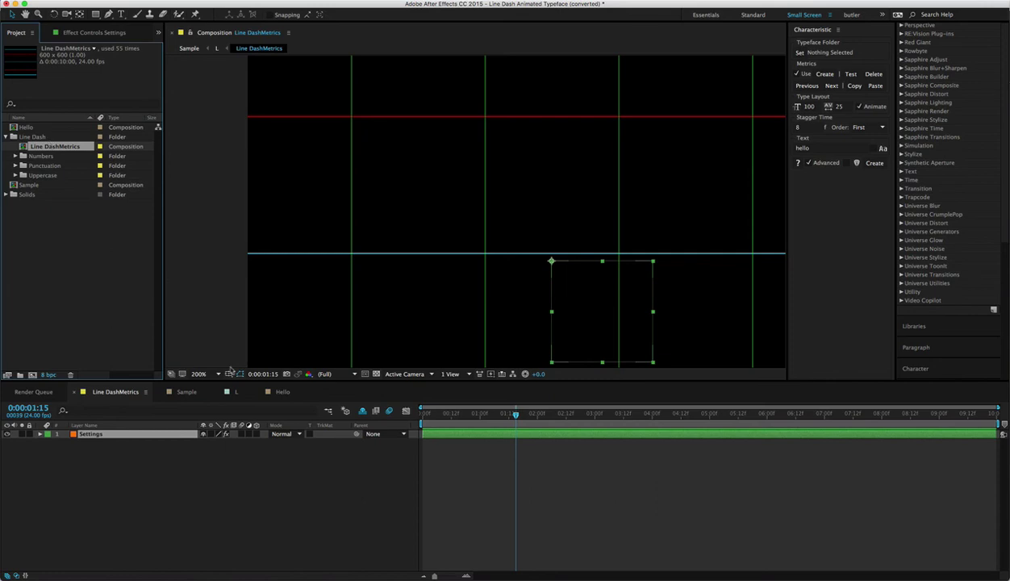
click(74, 34)
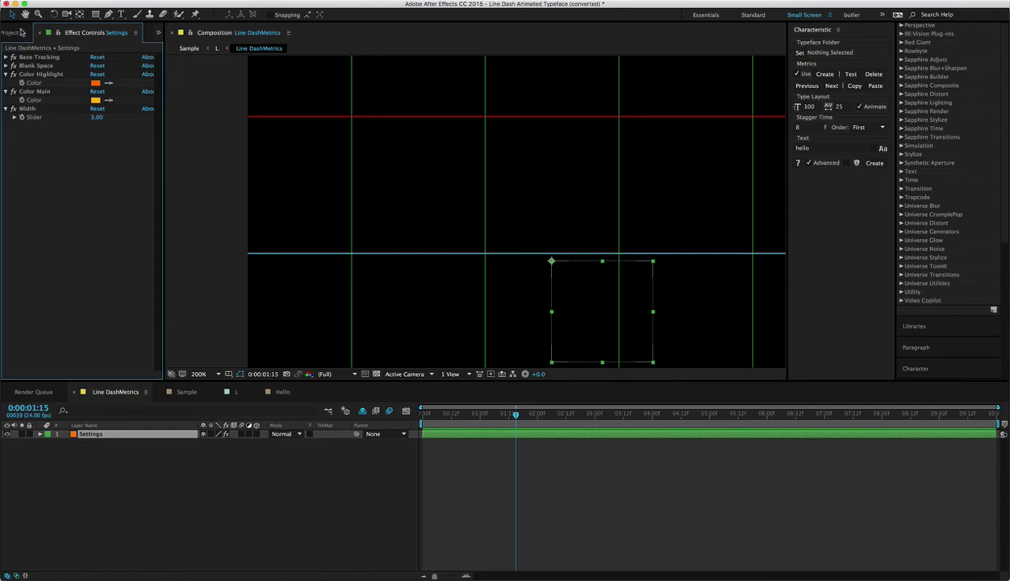
click(18, 32)
Rename the Line Dash project folder to Yellow.
click(34, 137)
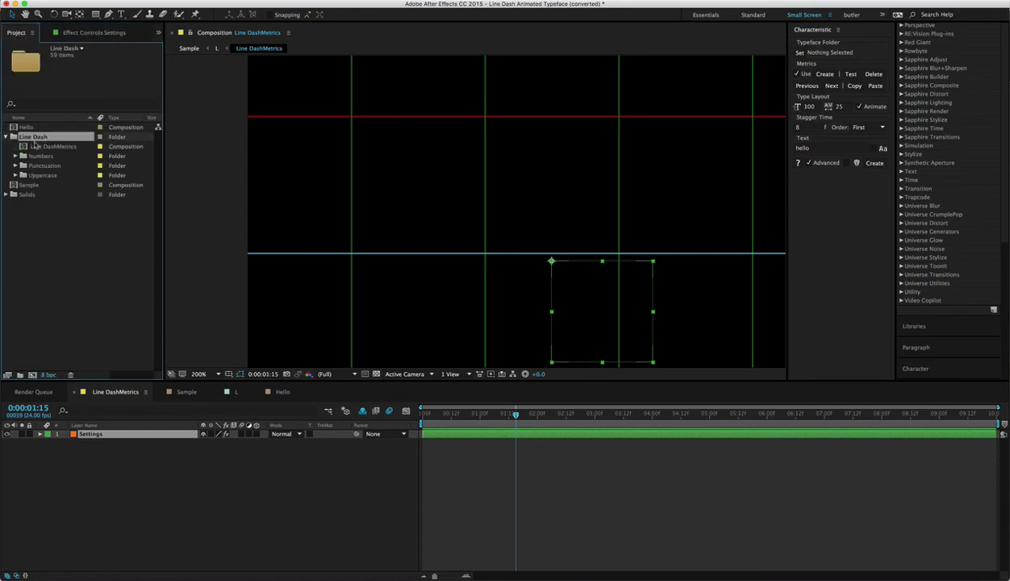
key(Return)
text(Lello)
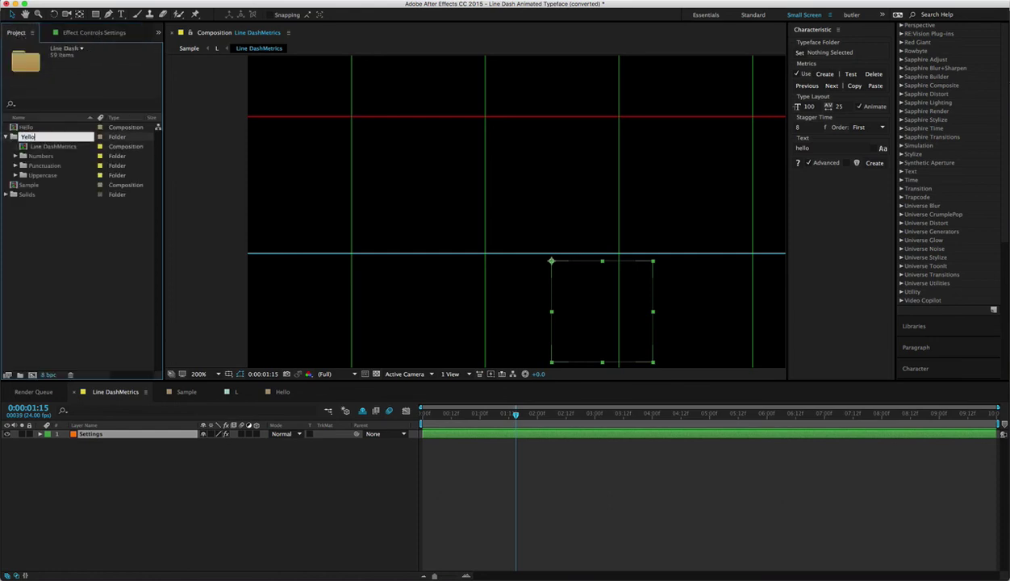
text(w)
key(Return)
Rename the Line DashMetrics composition in the Yellow folder to YellowMetrics.
key(Down)
key(Return)
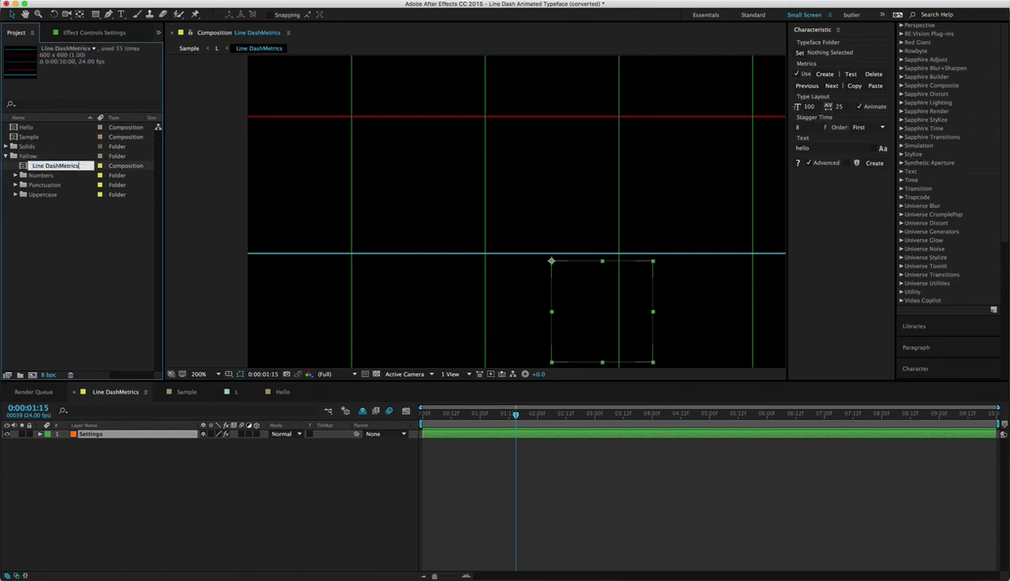
drag(58, 165, 31, 165)
text(Yellow)
key(Return)
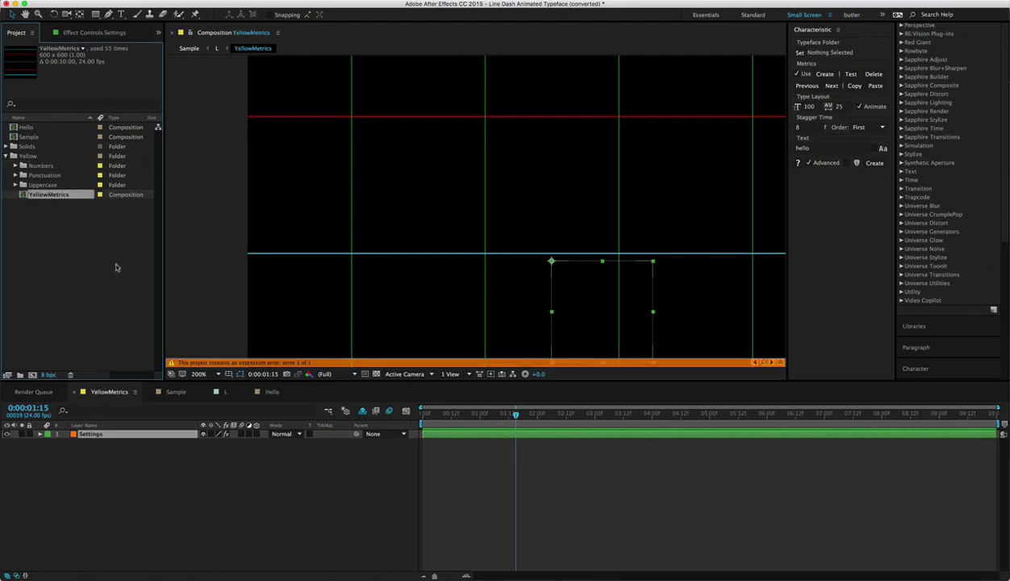
Check the layer property behind the reported expression error and return to the YellowMetrics composition.
click(219, 365)
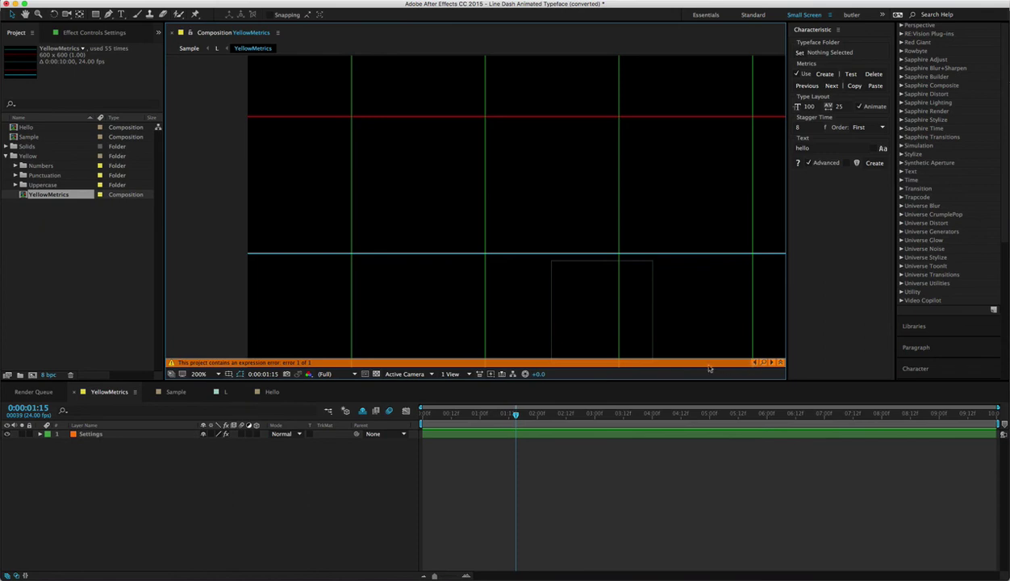
click(757, 363)
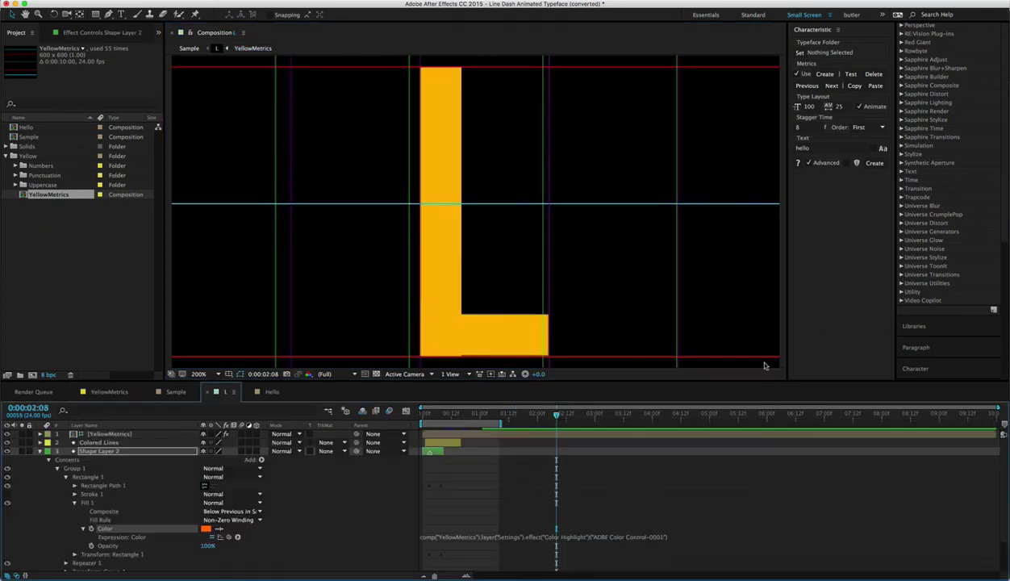
click(355, 529)
click(111, 391)
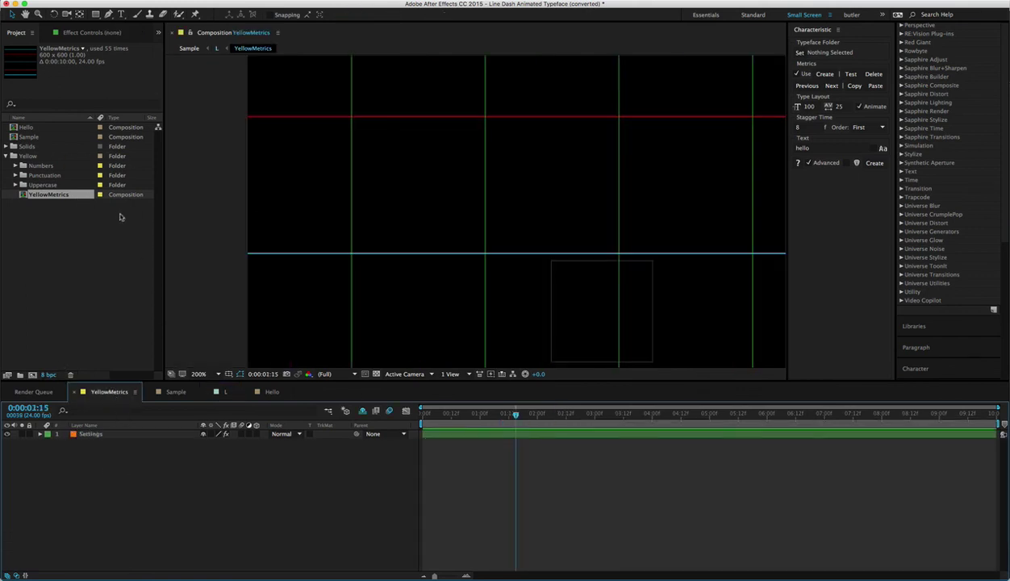
Import a second copy of the typeface project from the Line Dash Animated Typeface.aep file in the _RENDERED folder.
double_click(93, 239)
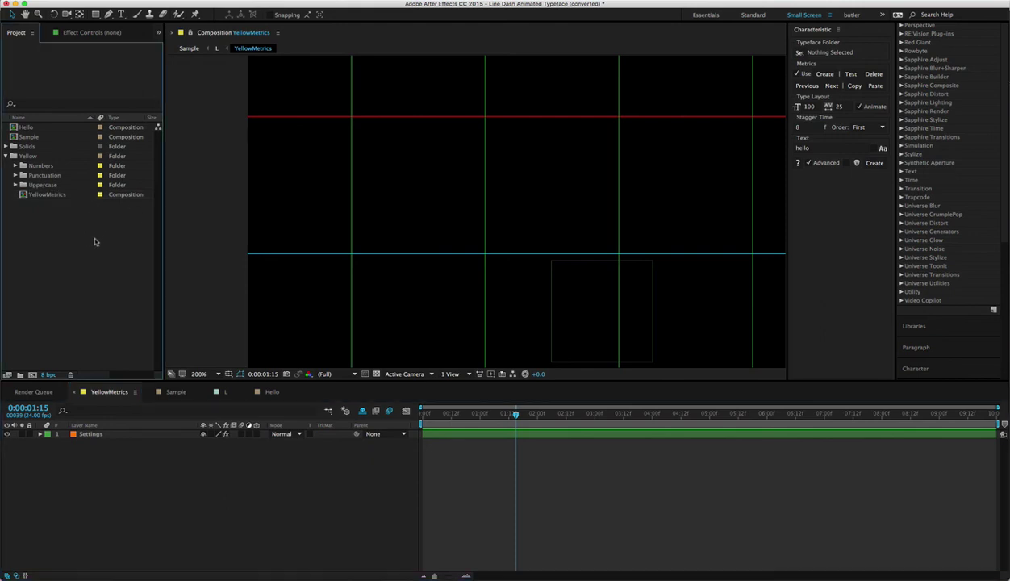
click(641, 167)
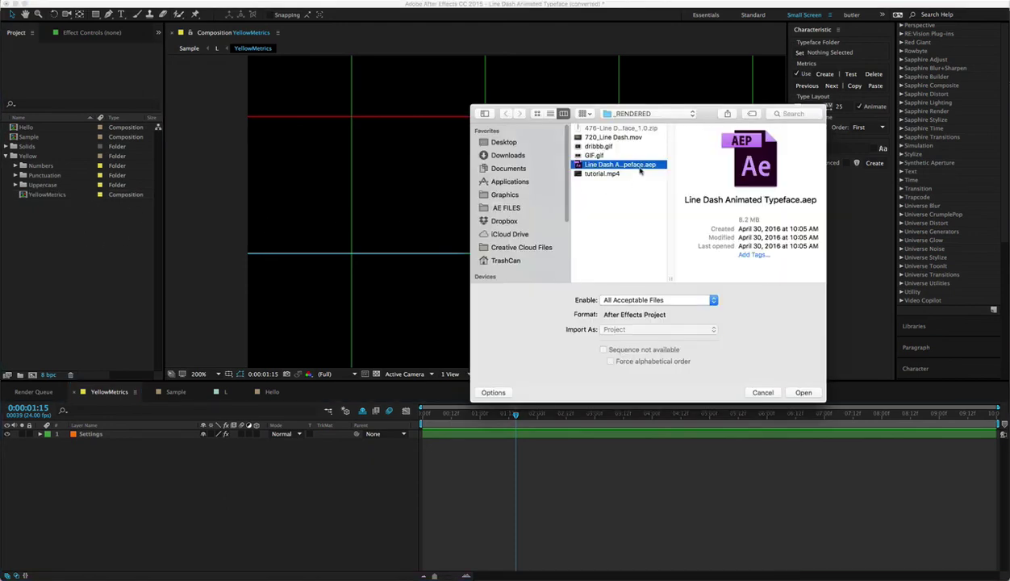
key(Return)
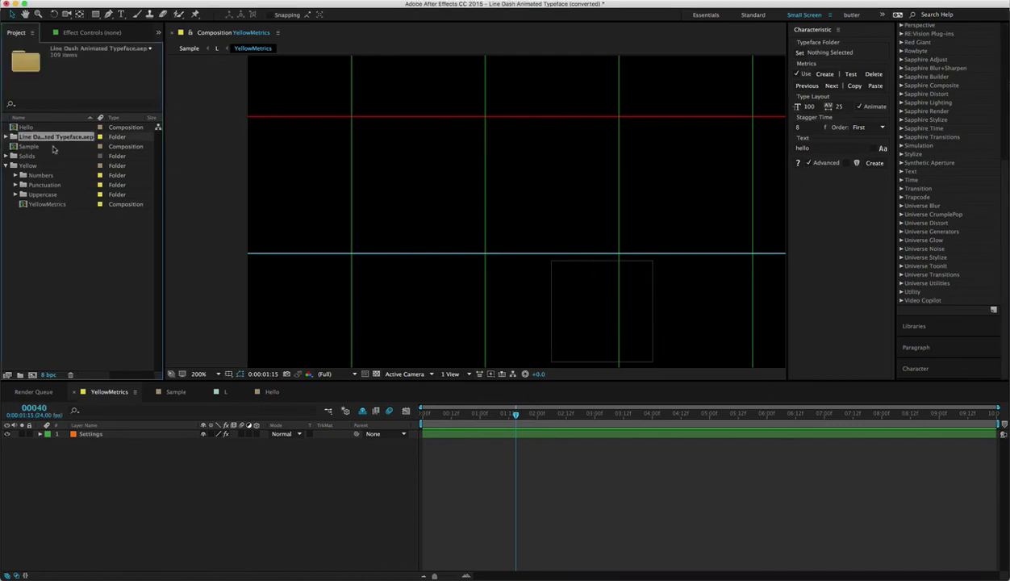
Expand the imported project folder and rename its Line Dash subfolder to White.
key(Right)
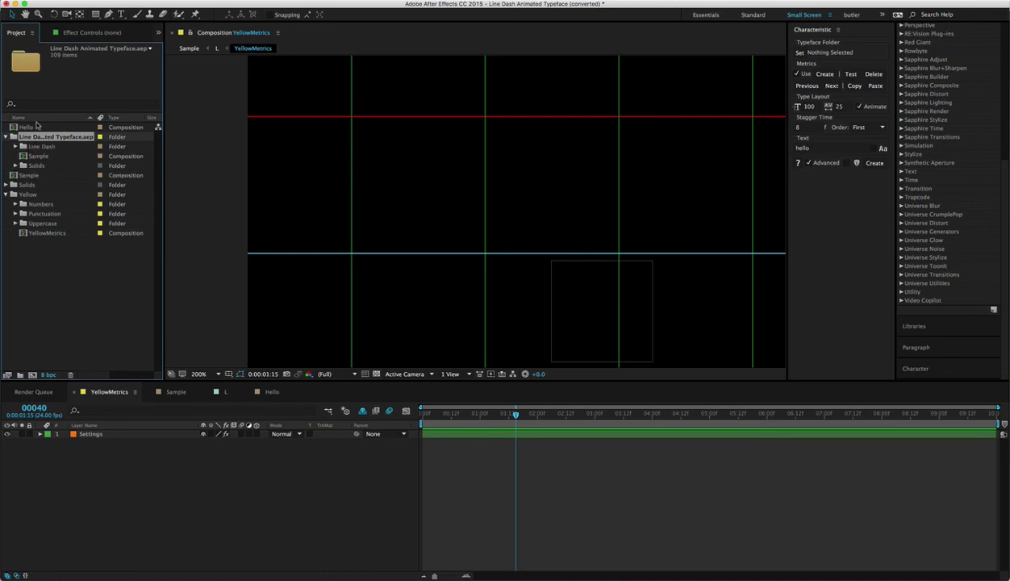
key(Down)
key(Down)
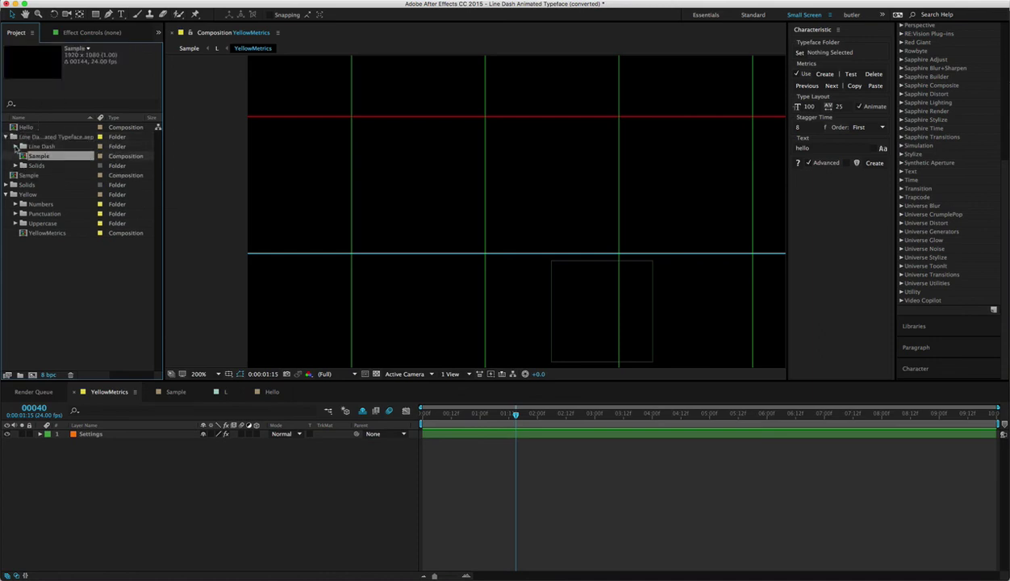
click(15, 147)
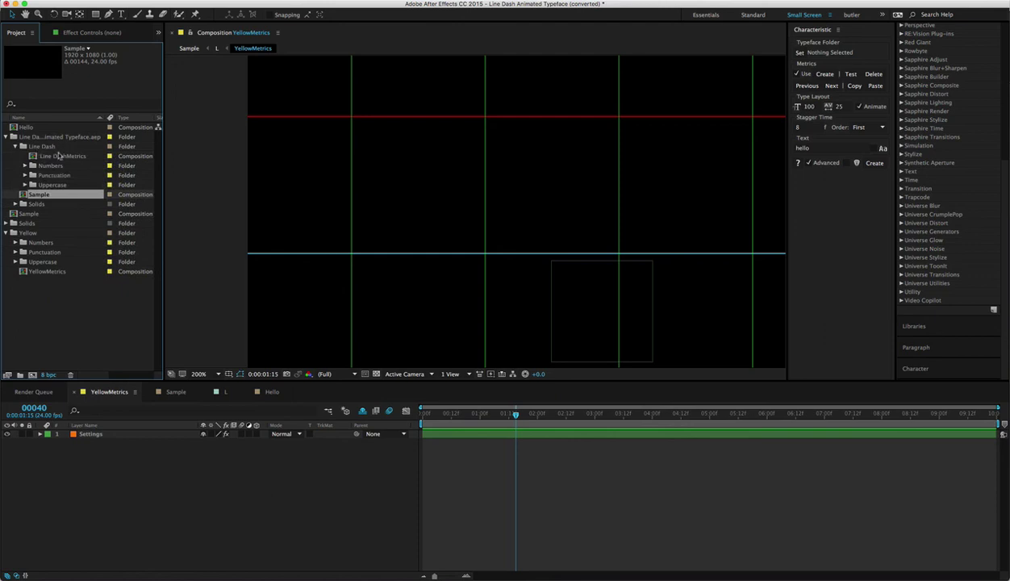
click(23, 146)
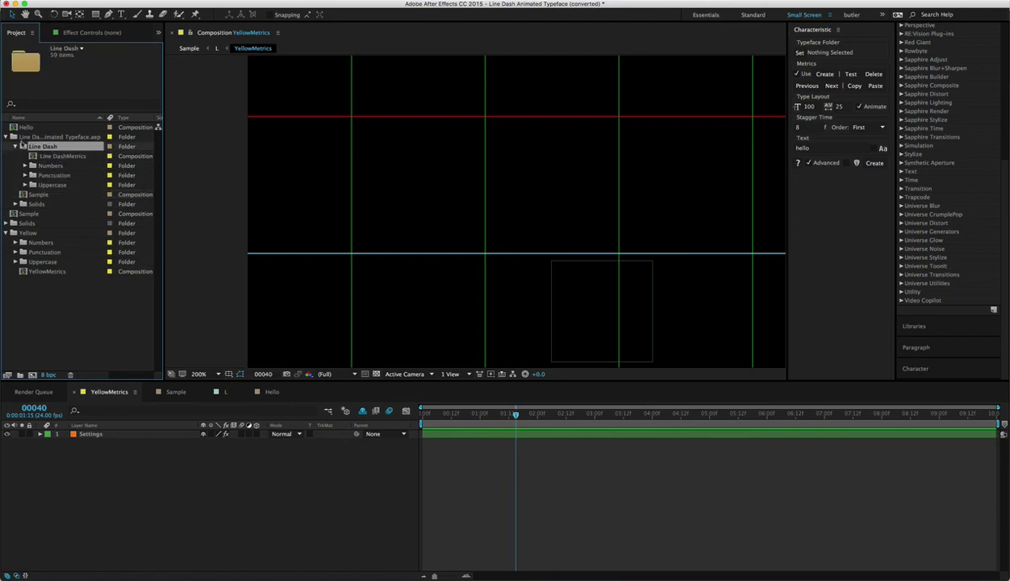
key(Return)
text(White)
key(Return)
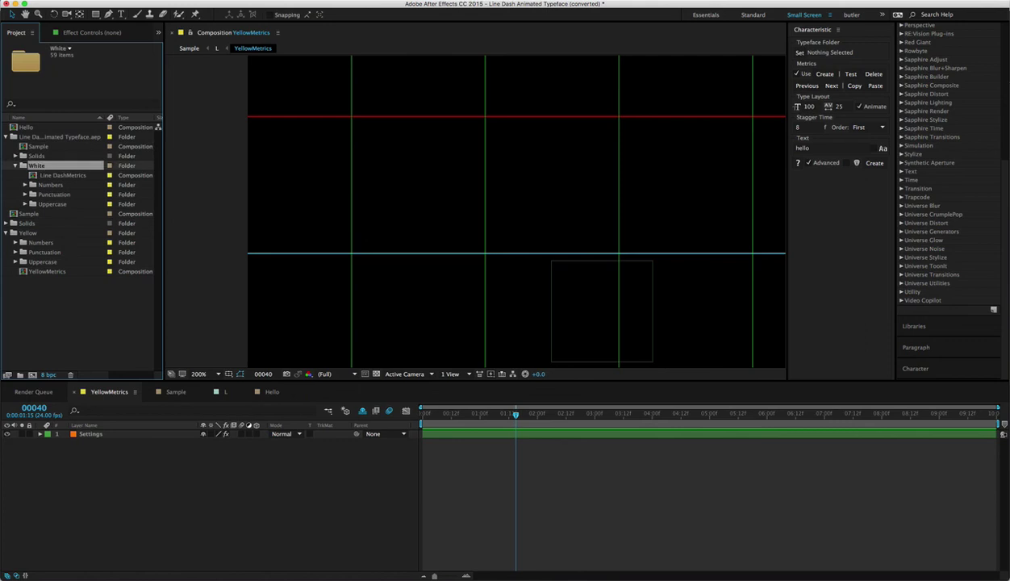
Rename the Line DashMetrics composition in the White folder to WhiteMetrics.
key(Down)
key(Return)
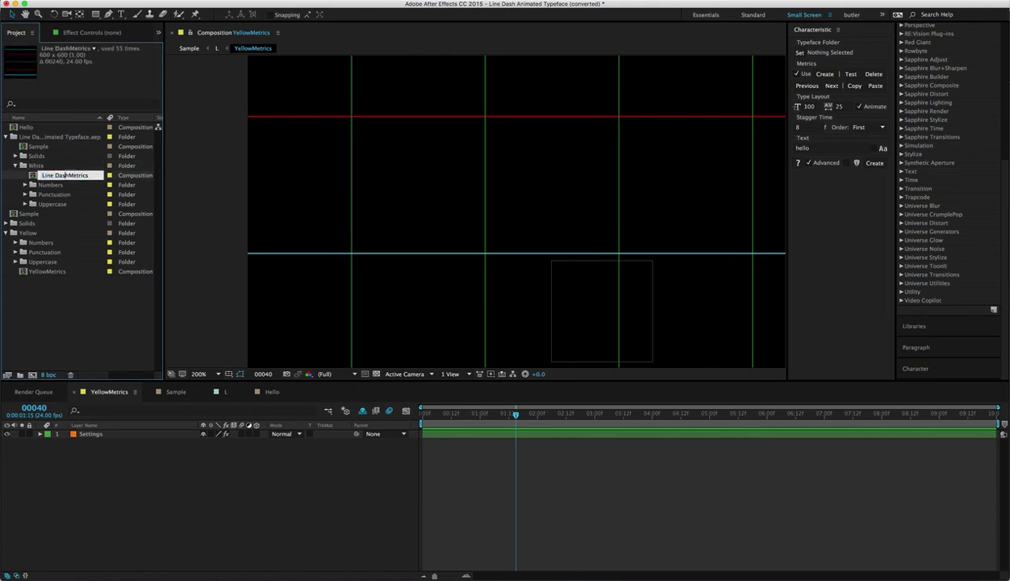
key(Right)
key(shift+super+Left)
text(White)
key(Return)
Open the WhiteMetrics composition and set the Settings layer's Color Main to white.
double_click(60, 206)
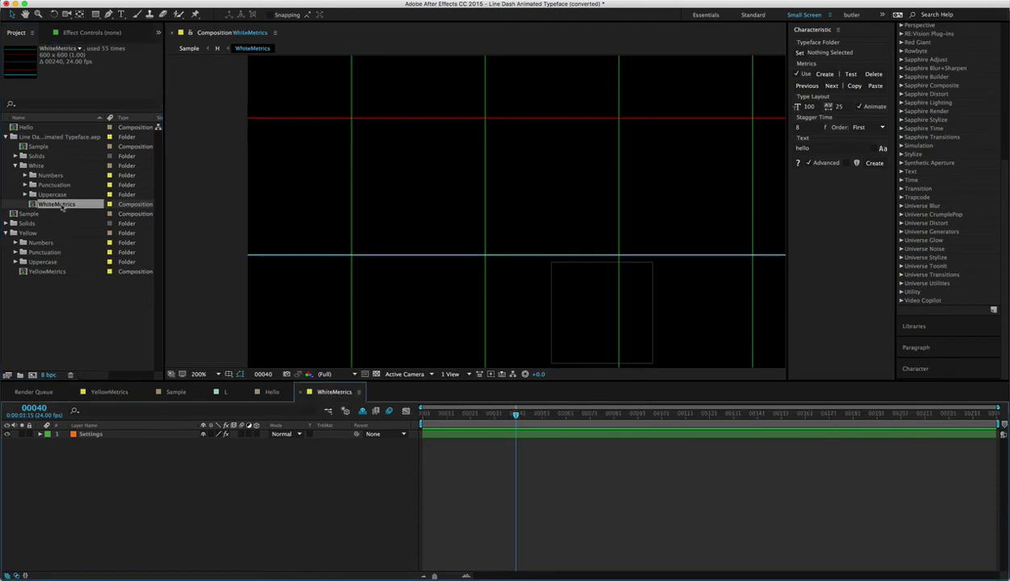
click(96, 34)
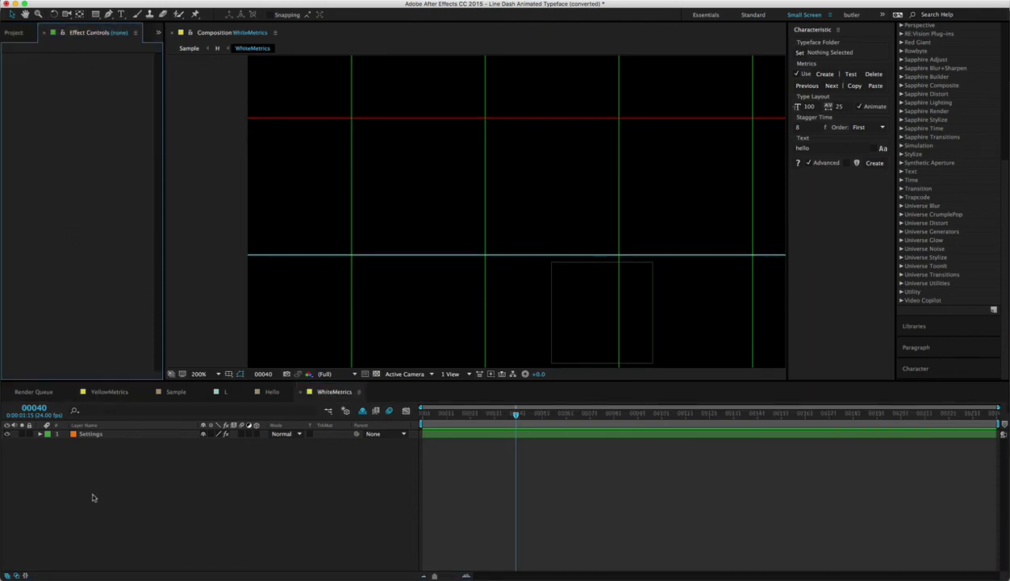
click(90, 434)
click(95, 100)
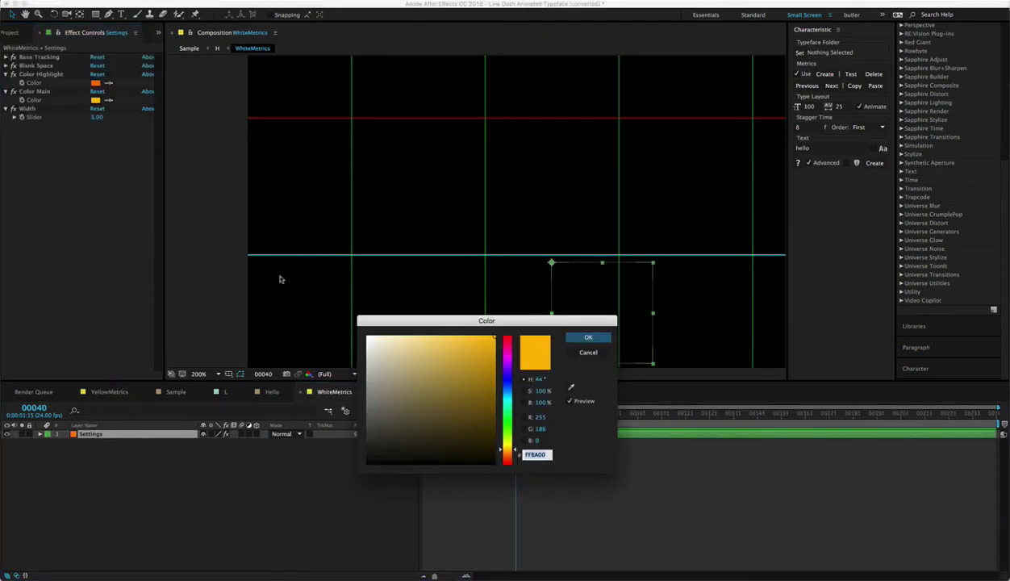
drag(410, 396, 328, 284)
click(582, 339)
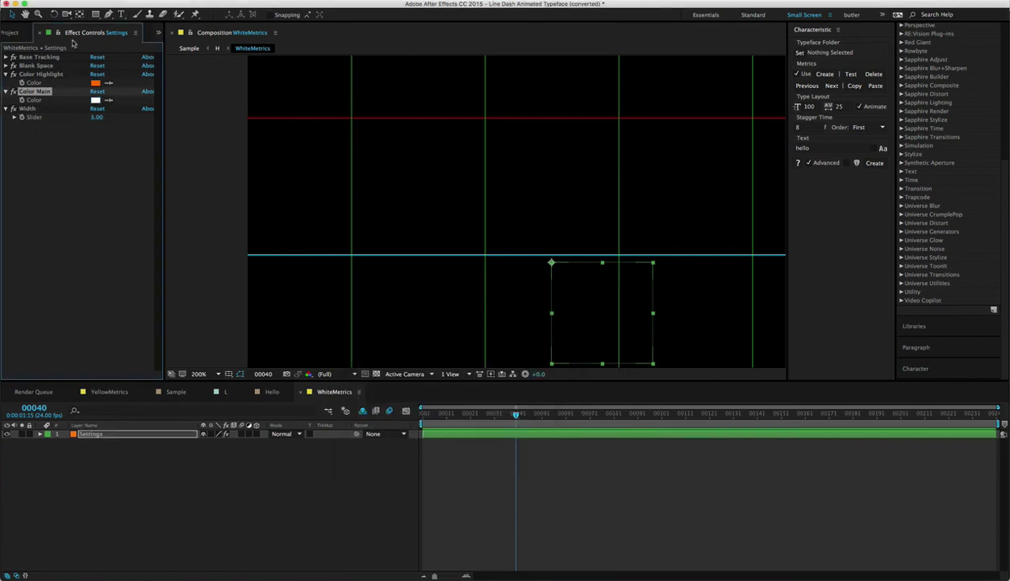
Open the A composition from the White typeface's Uppercase folder to check its color, and collapse the folder.
click(31, 33)
click(61, 195)
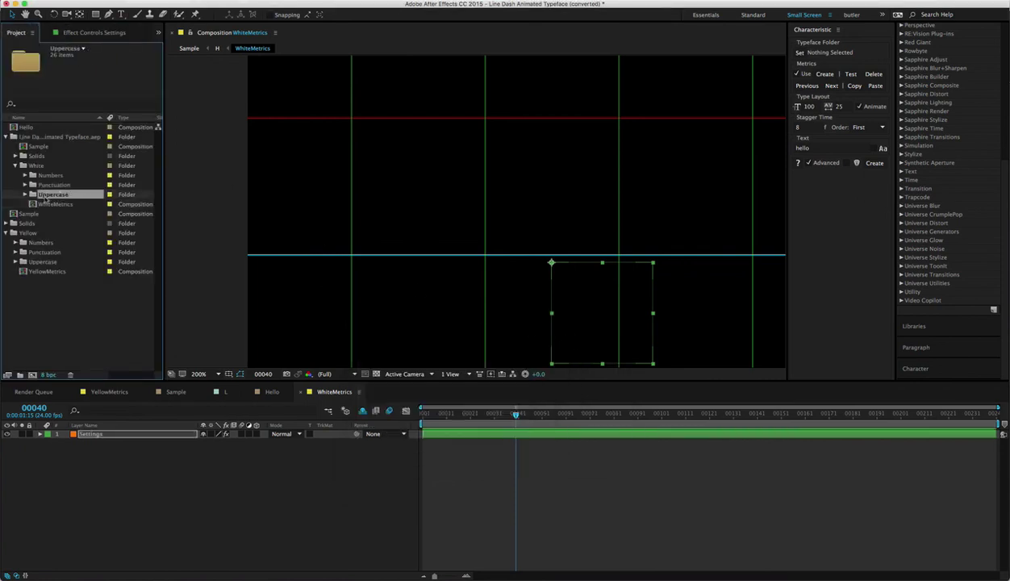
double_click(46, 197)
double_click(44, 138)
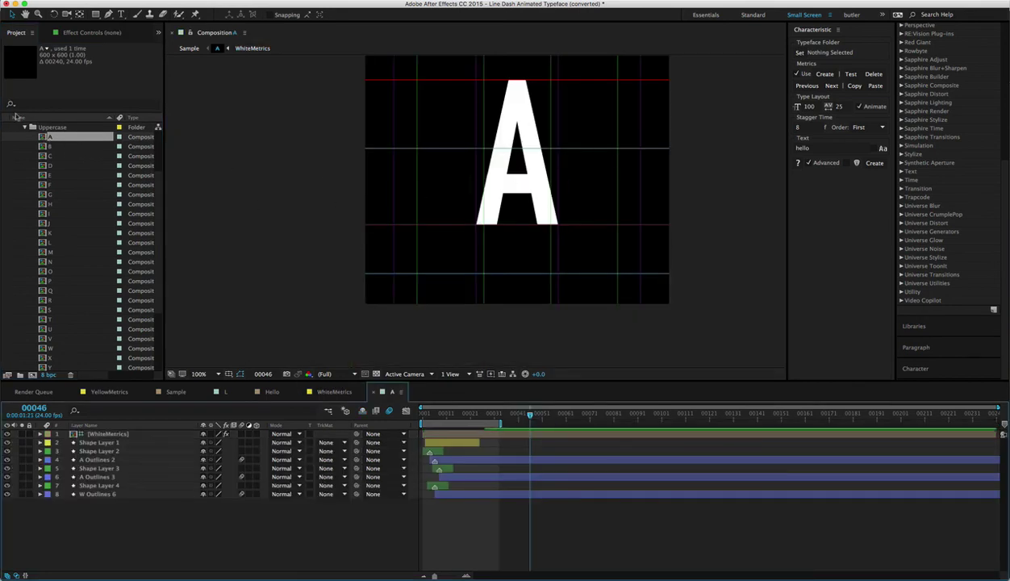
click(25, 127)
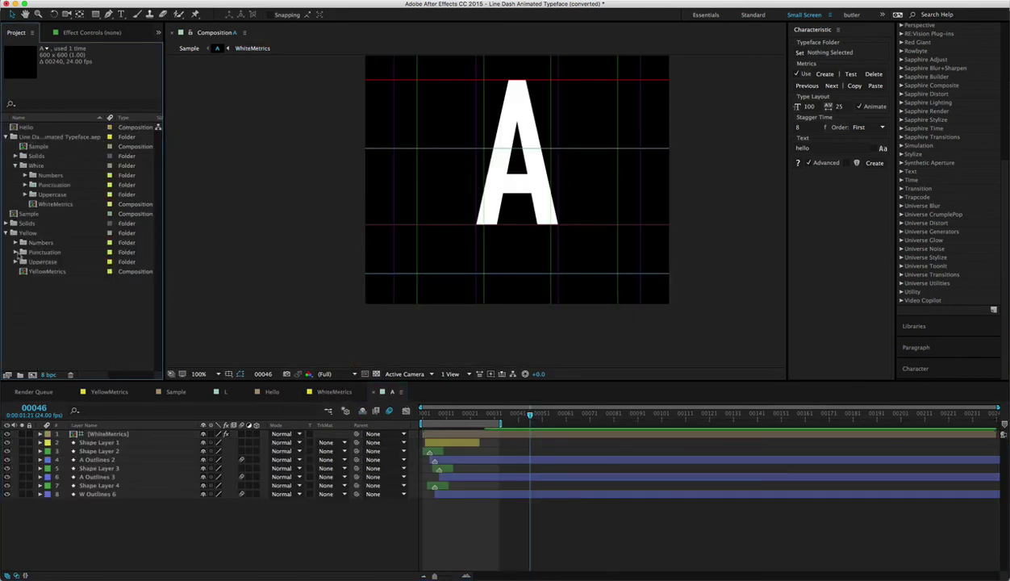
Open the A composition from the Yellow typeface's Uppercase folder for comparison, and collapse the folder.
click(15, 263)
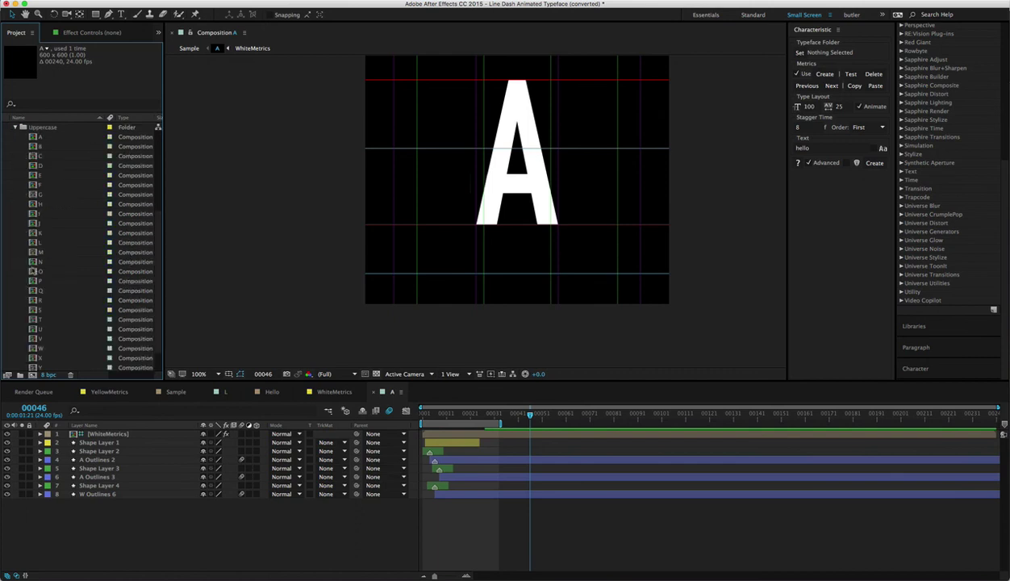
click(38, 138)
double_click(38, 138)
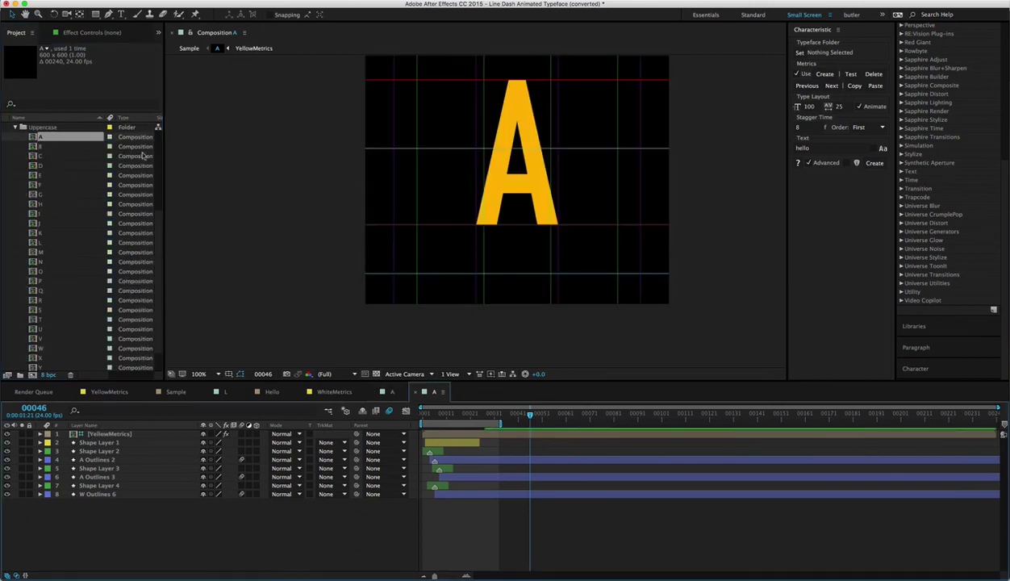
scroll(157, 152, up, 5)
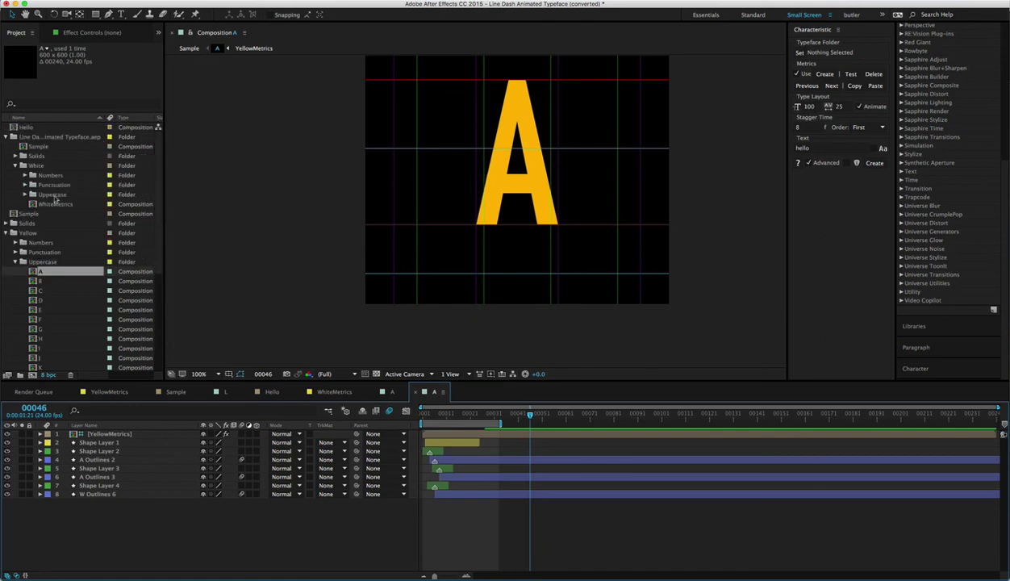
click(16, 262)
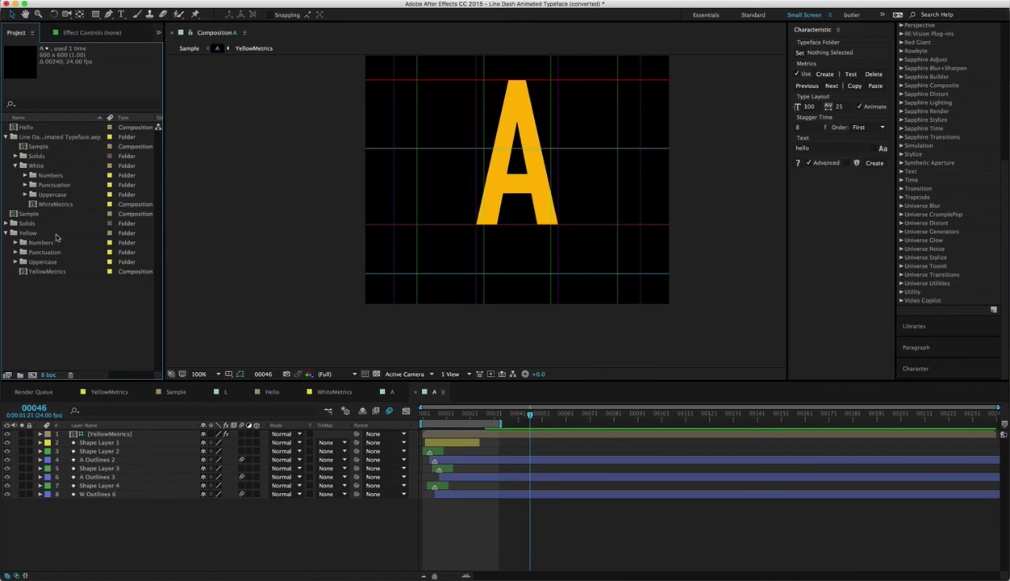
click(71, 274)
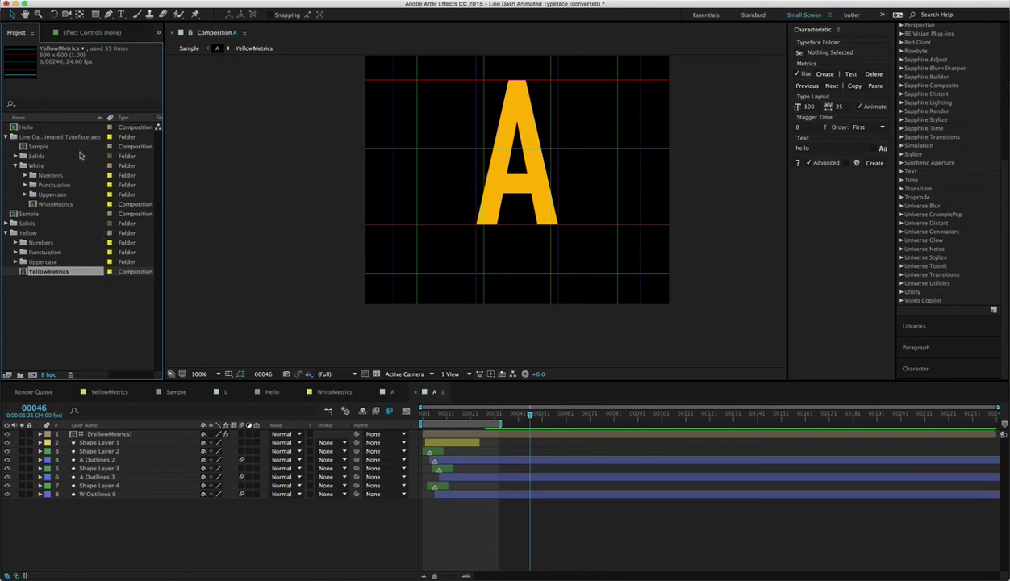
click(110, 309)
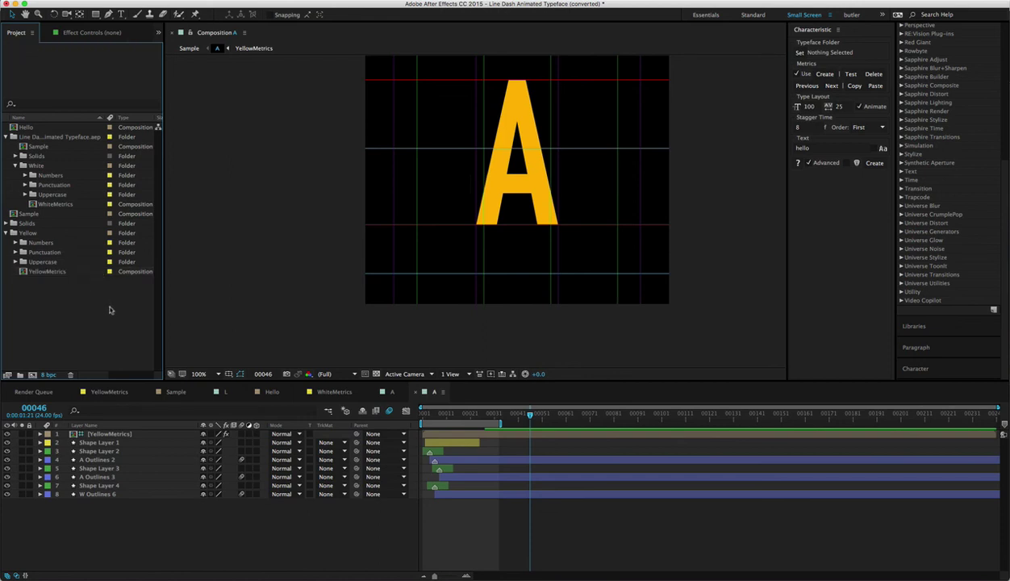